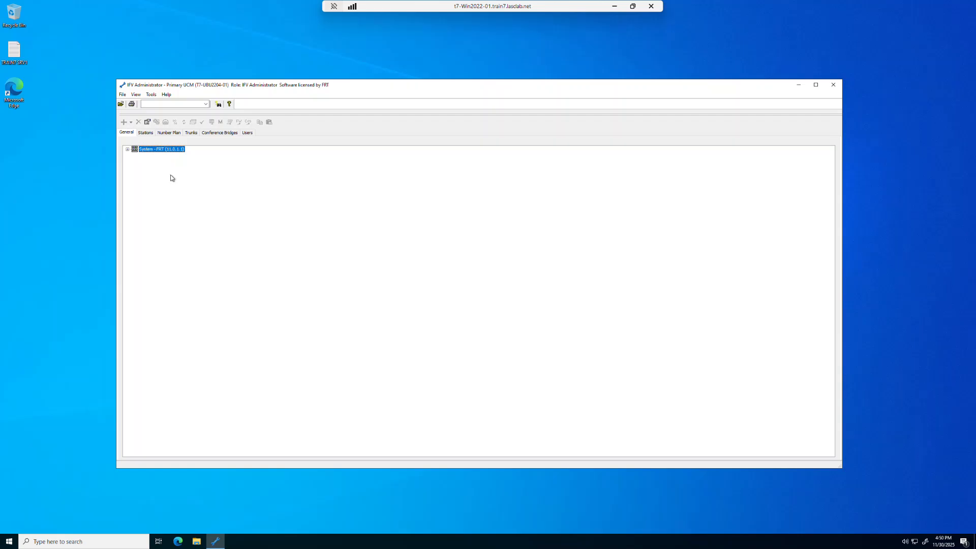
Step: Create a new pickup group named Tech Support Chicago
{"action": "left_click", "coordinate": [126, 149]}
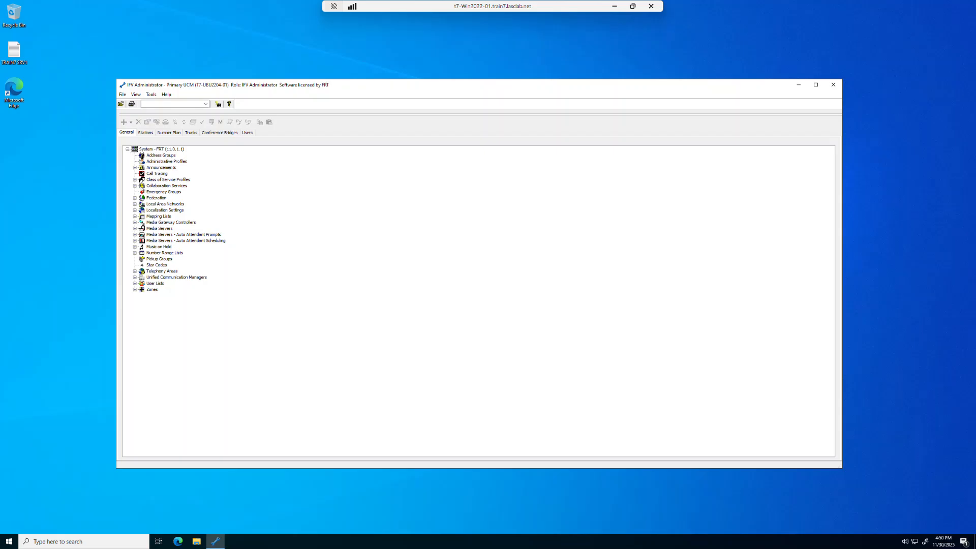
{"action": "left_click", "coordinate": [159, 260]}
{"action": "right_click", "coordinate": [162, 264]}
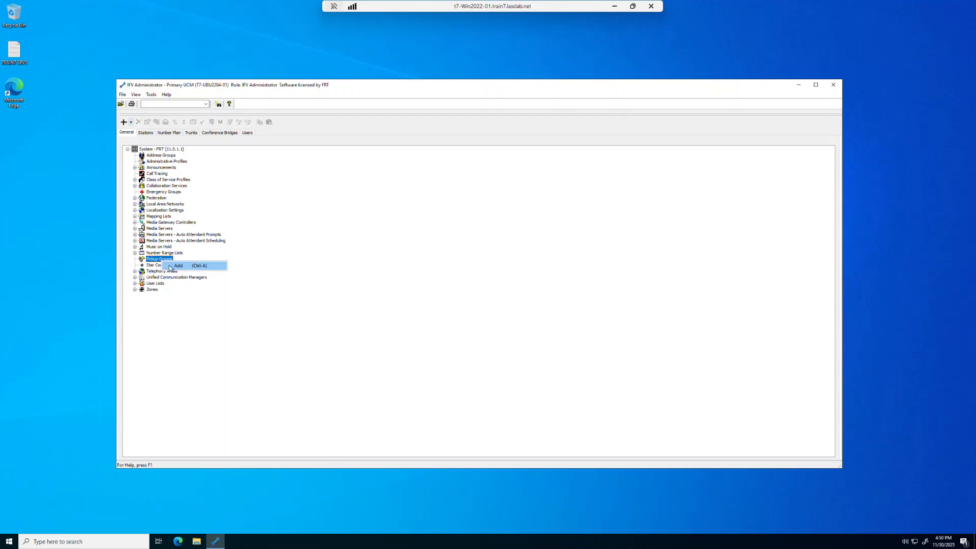
{"action": "left_click", "coordinate": [177, 265]}
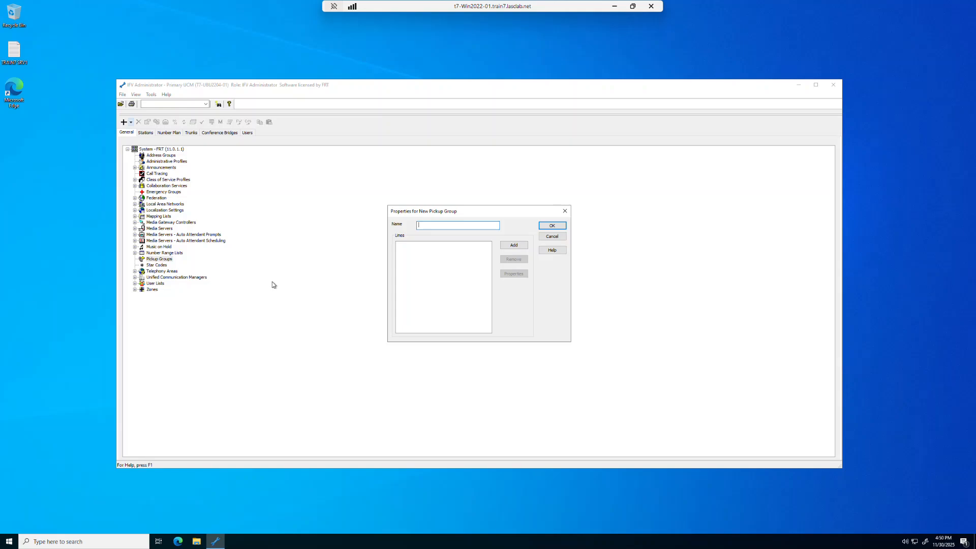
{"action": "type", "text": "Tech Support Chicago"}
Step: Add stations Hub 1002 and Hub 1003 as lines of the pickup group and save it
{"action": "left_click", "coordinate": [515, 245]}
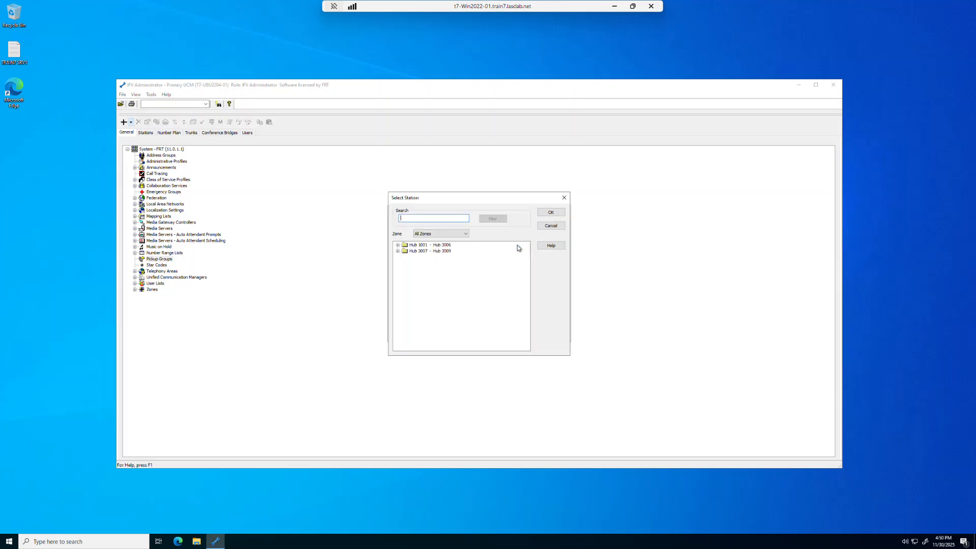
{"action": "left_click", "coordinate": [397, 245]}
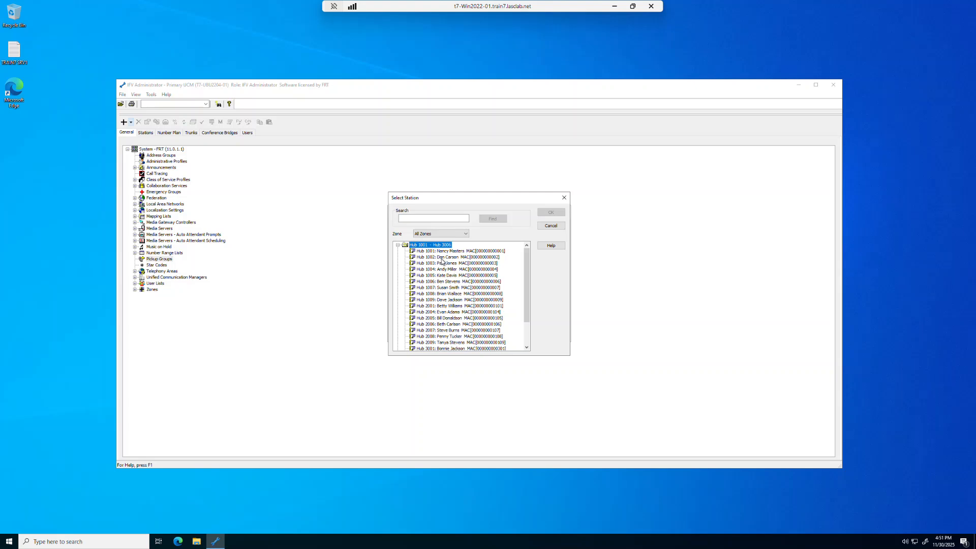
{"action": "left_click", "coordinate": [443, 257]}
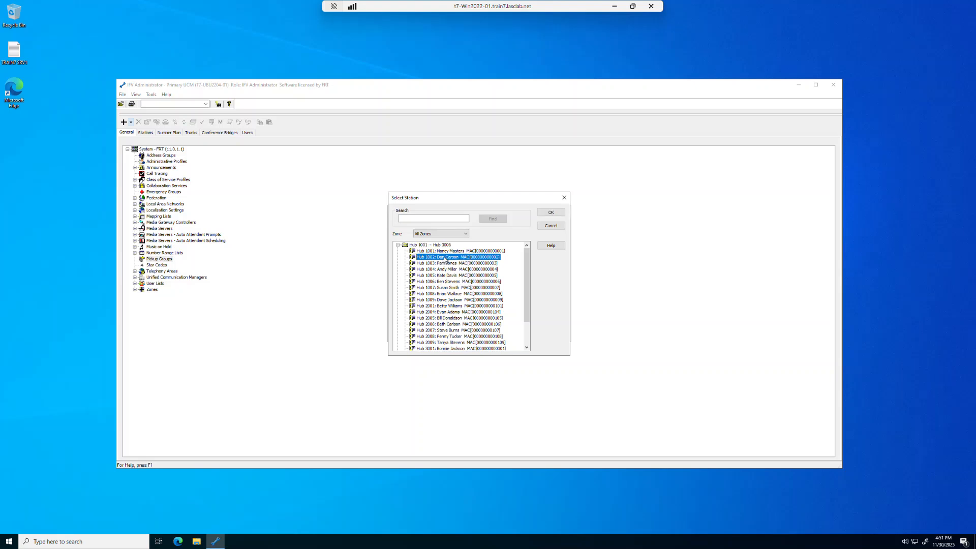
{"action": "key", "text": "shift+Down"}
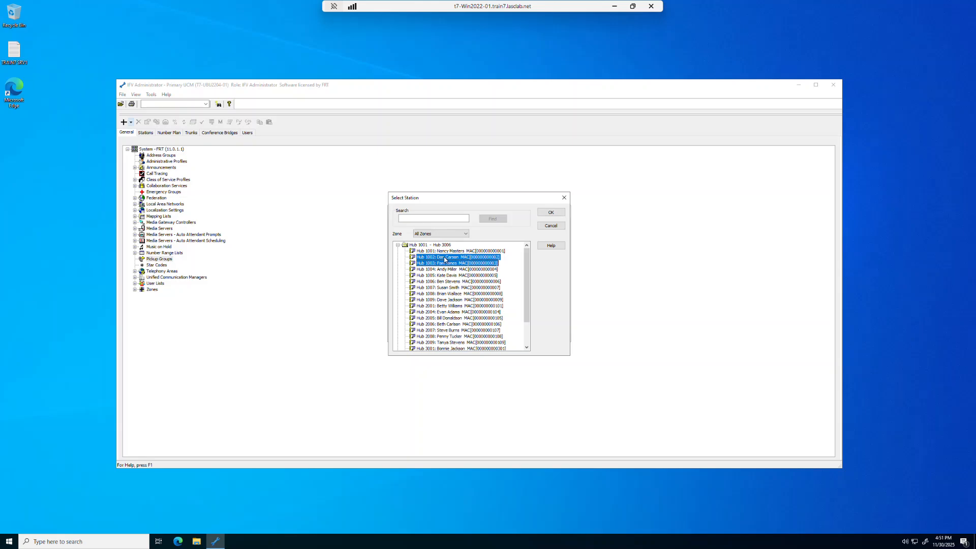
{"action": "left_click", "coordinate": [553, 214]}
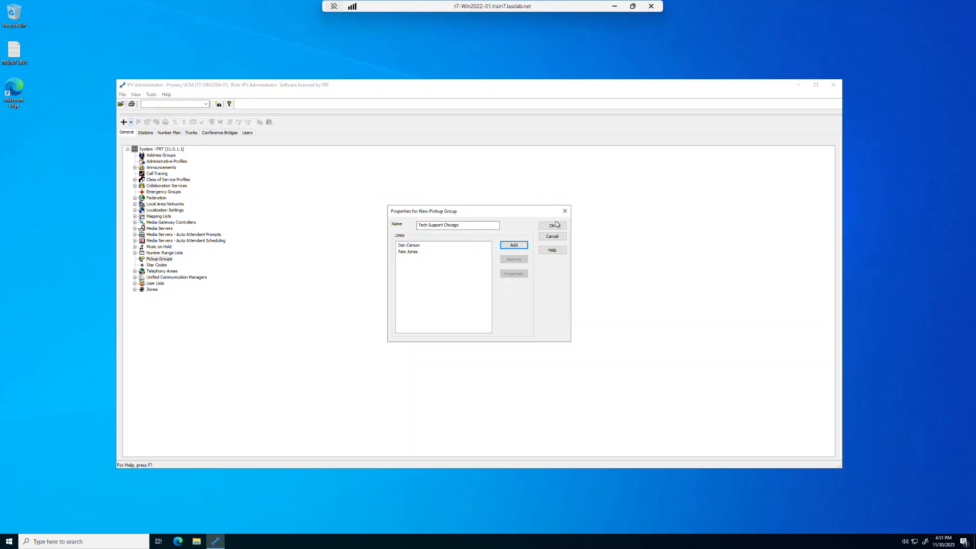
{"action": "left_click", "coordinate": [553, 226]}
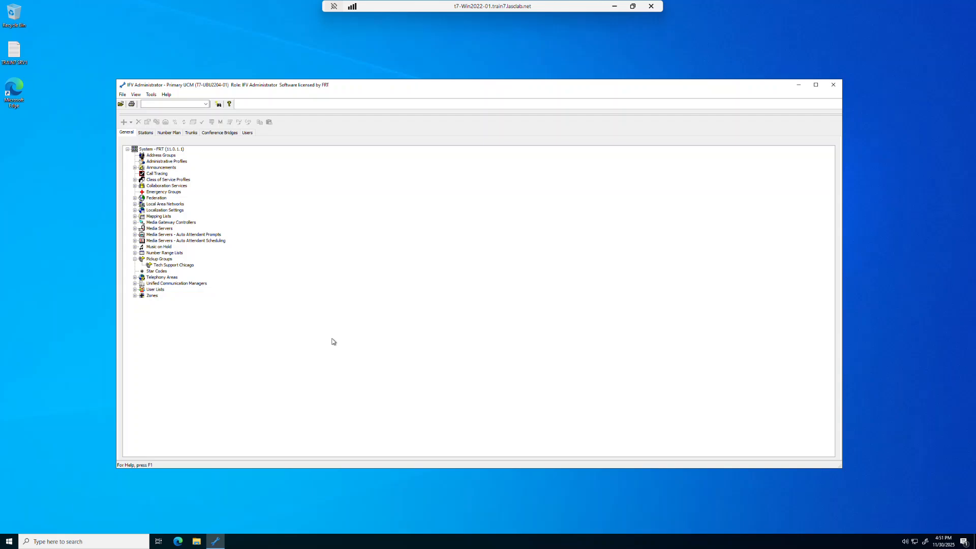
Step: Open the star codes list and examine the PickupAddress, PickupGroup and PickupZone codes
{"action": "left_click", "coordinate": [156, 273]}
{"action": "double_click", "coordinate": [156, 272]}
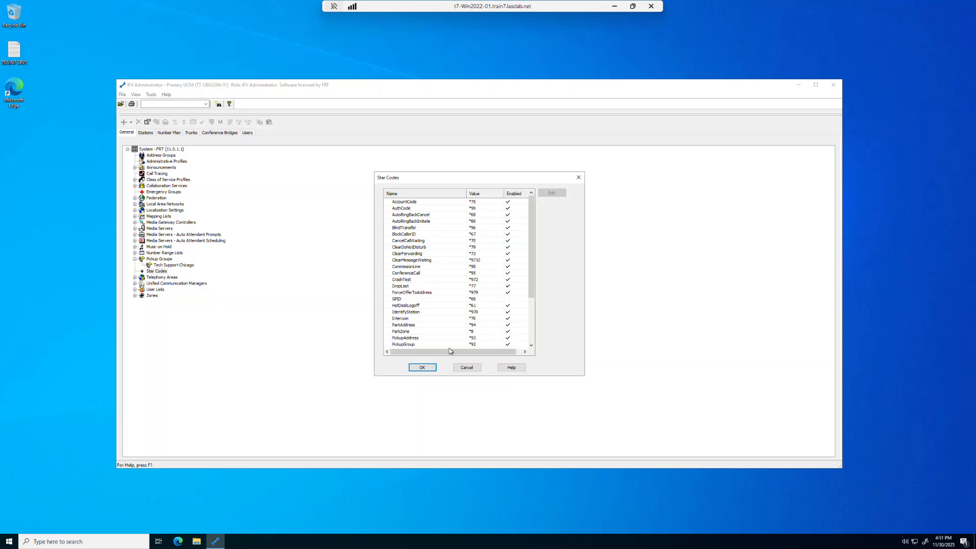
{"action": "left_click", "coordinate": [532, 342]}
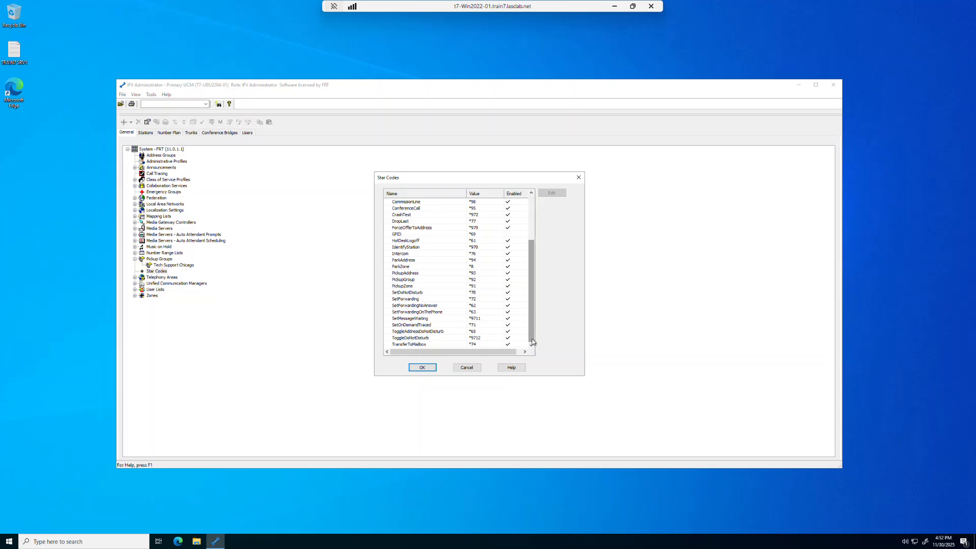
{"action": "left_click", "coordinate": [438, 275]}
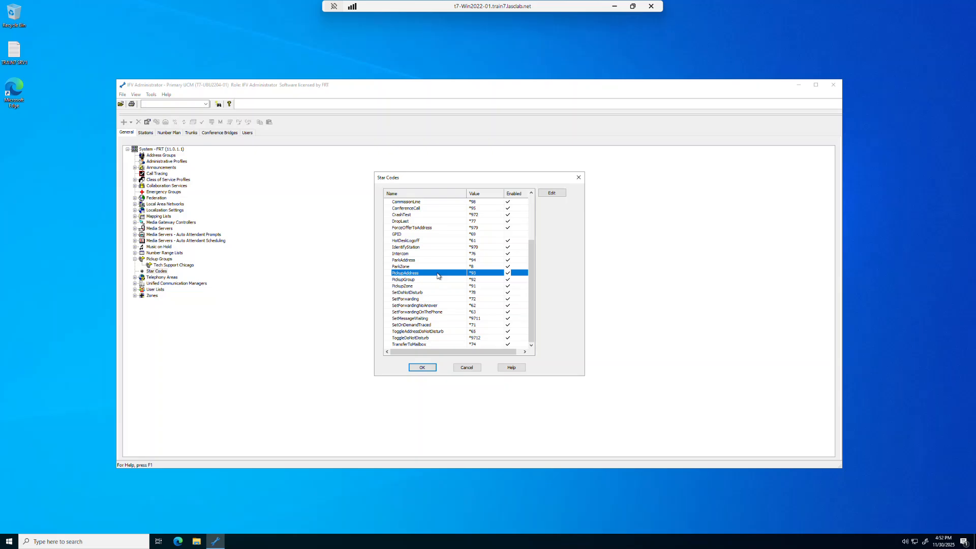
{"action": "left_click", "coordinate": [438, 281]}
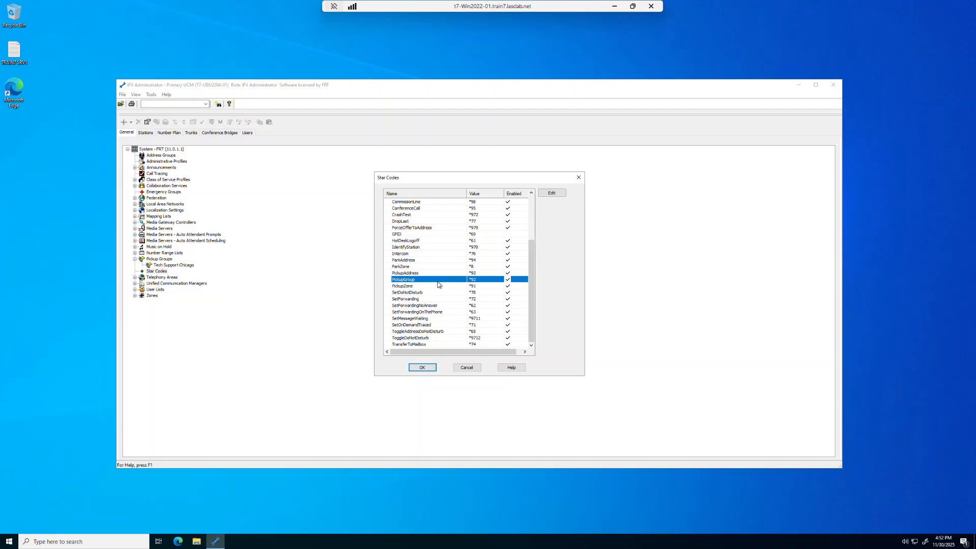
{"action": "left_click", "coordinate": [438, 287]}
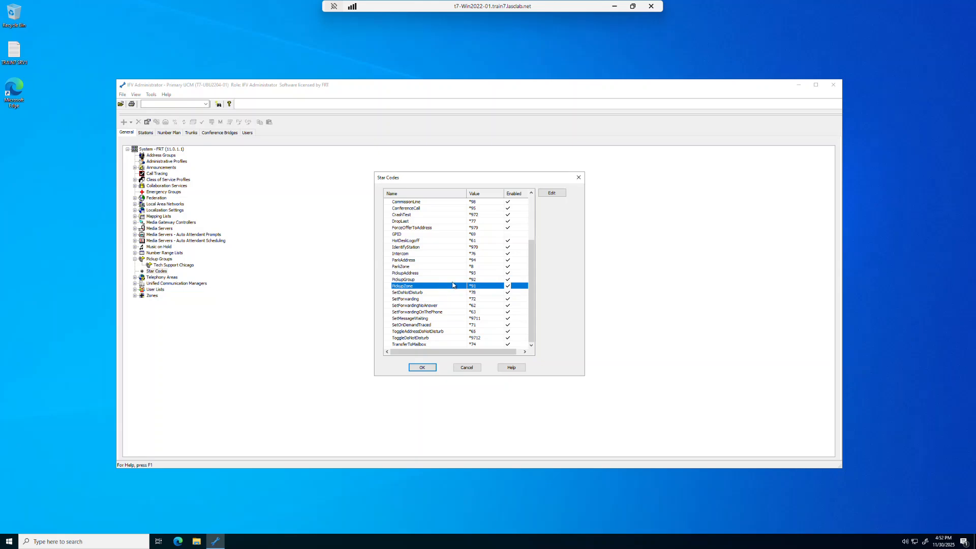
Step: Open the PickupZone star code's properties and close both dialogs without changes
{"action": "left_click", "coordinate": [549, 196]}
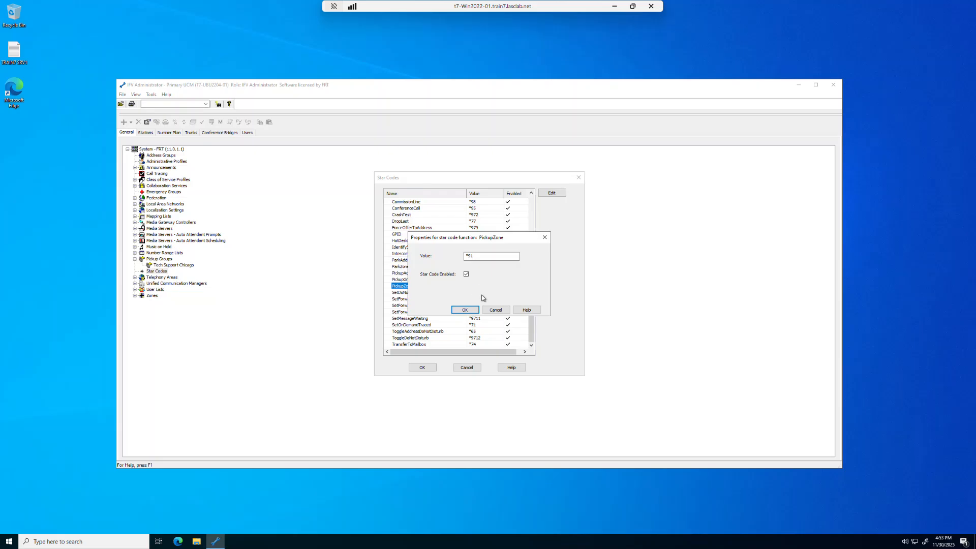
{"action": "left_click", "coordinate": [494, 310]}
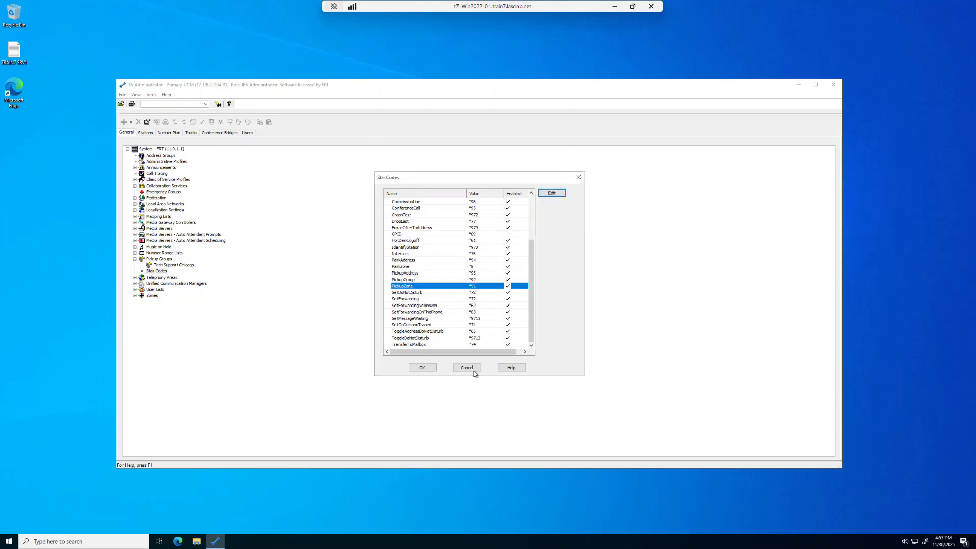
{"action": "left_click", "coordinate": [467, 367]}
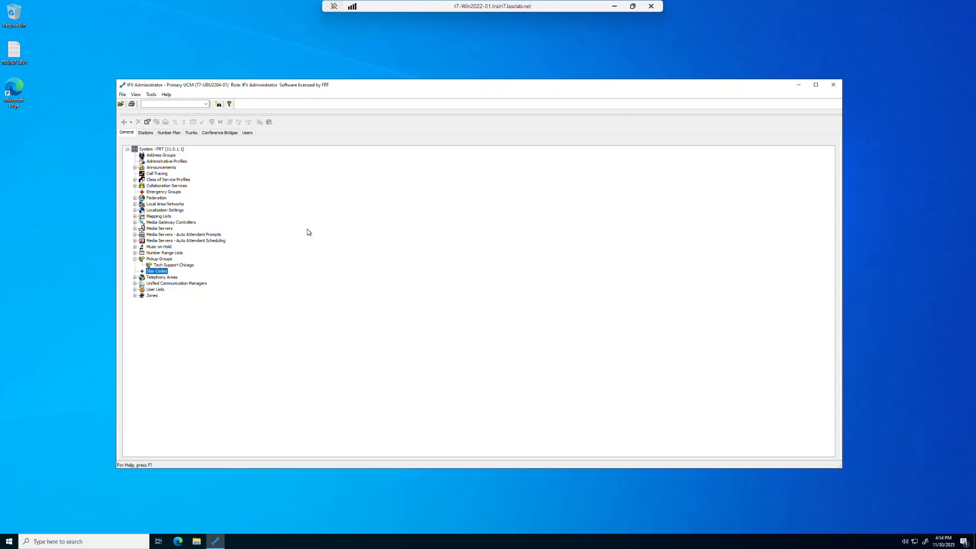
Step: Add a new extension numbered 1210 with last name Sales Chicago
{"action": "left_click", "coordinate": [170, 135]}
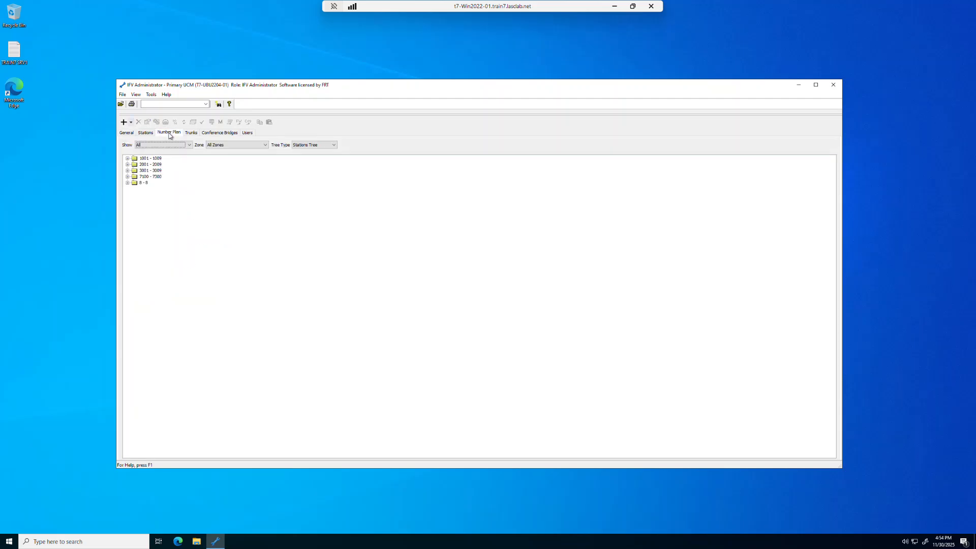
{"action": "left_click", "coordinate": [131, 122]}
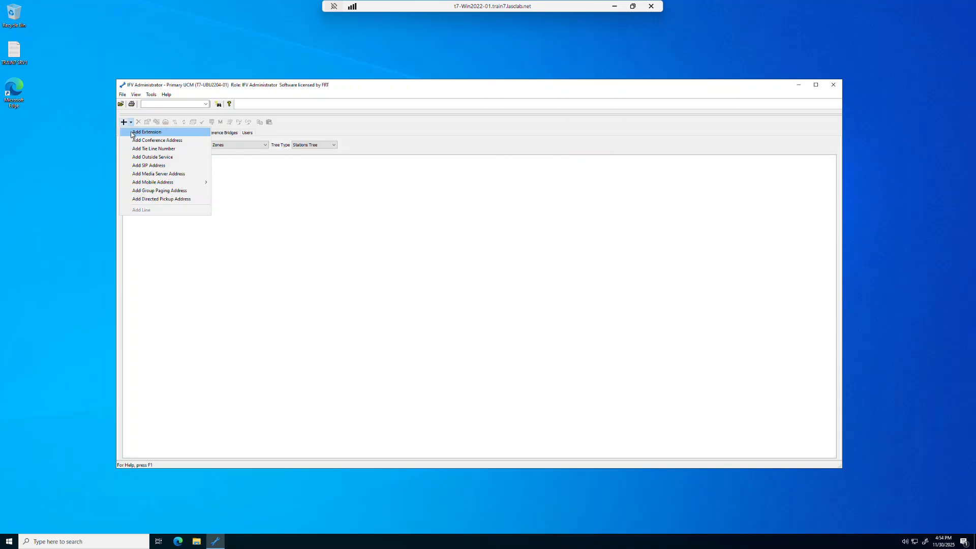
{"action": "left_click", "coordinate": [146, 132]}
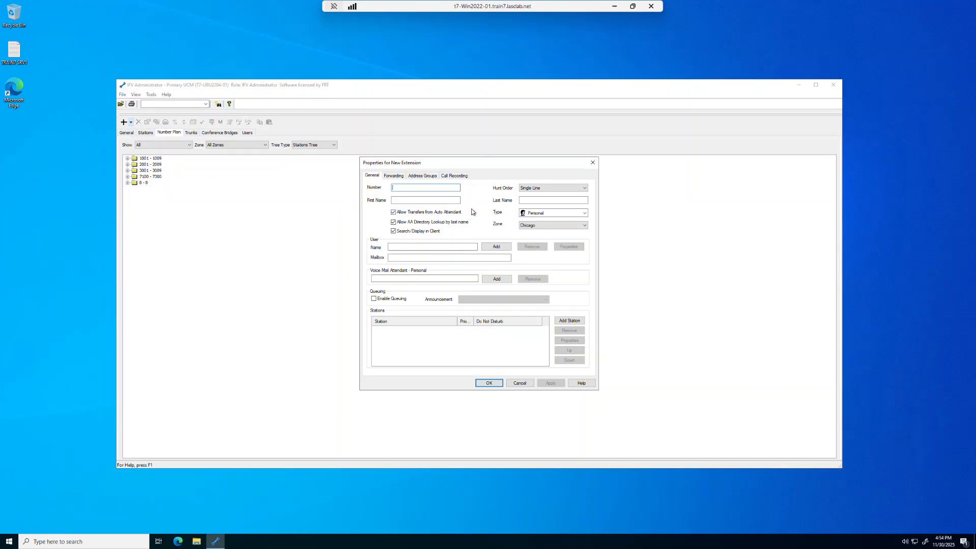
{"action": "type", "text": "1210"}
{"action": "left_click", "coordinate": [532, 201]}
{"action": "type", "text": "Sales Chicago"}
Step: Set the extension's hunt order to Round Robin Group
{"action": "left_click", "coordinate": [584, 190]}
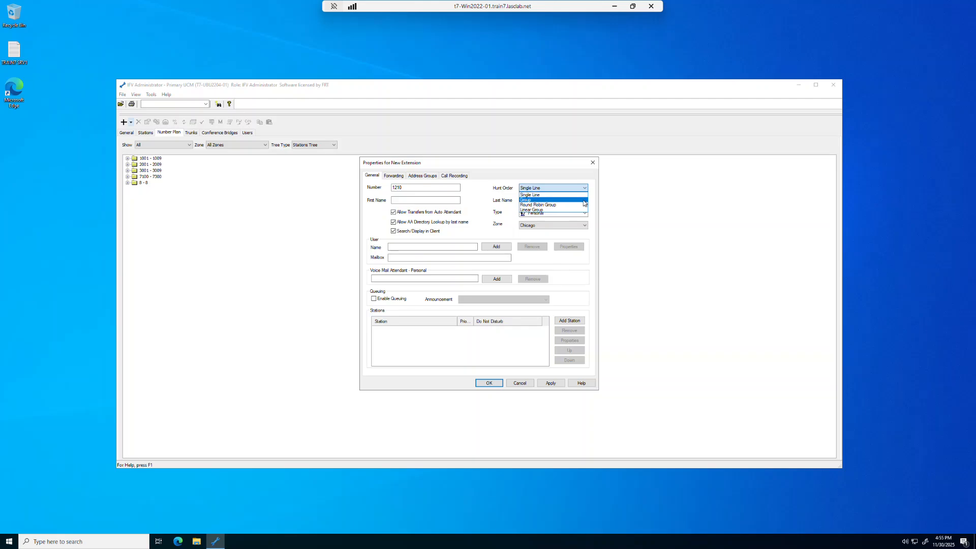
{"action": "left_click", "coordinate": [584, 201]}
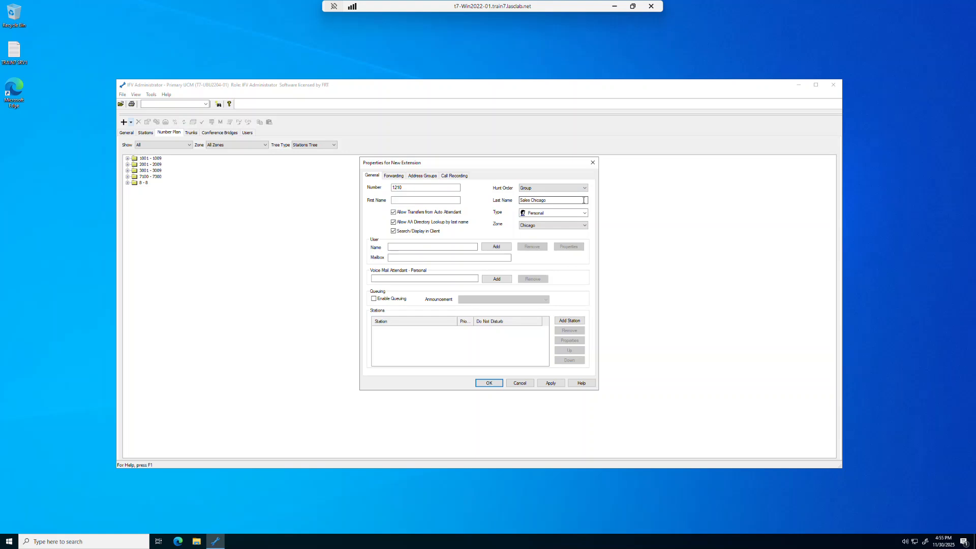
{"action": "left_click", "coordinate": [585, 189]}
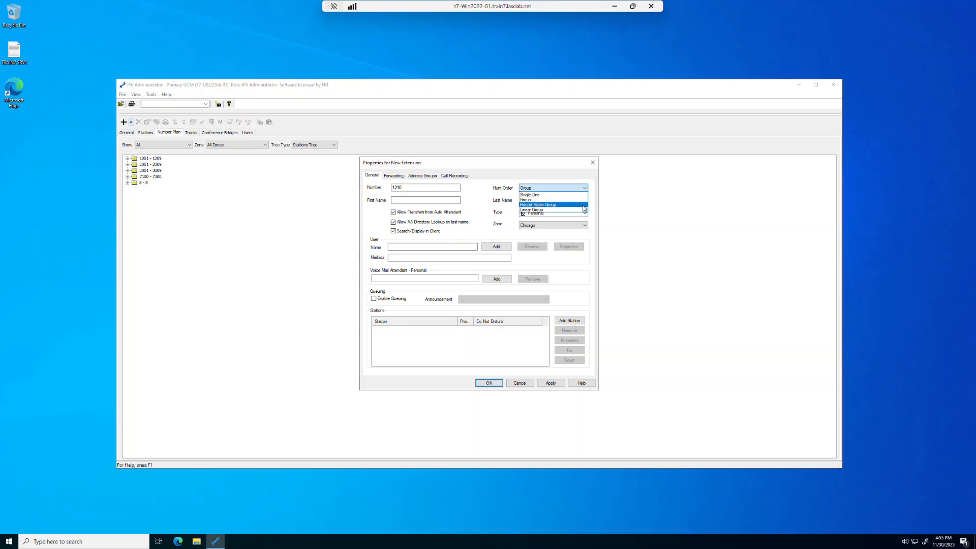
{"action": "left_click", "coordinate": [583, 205]}
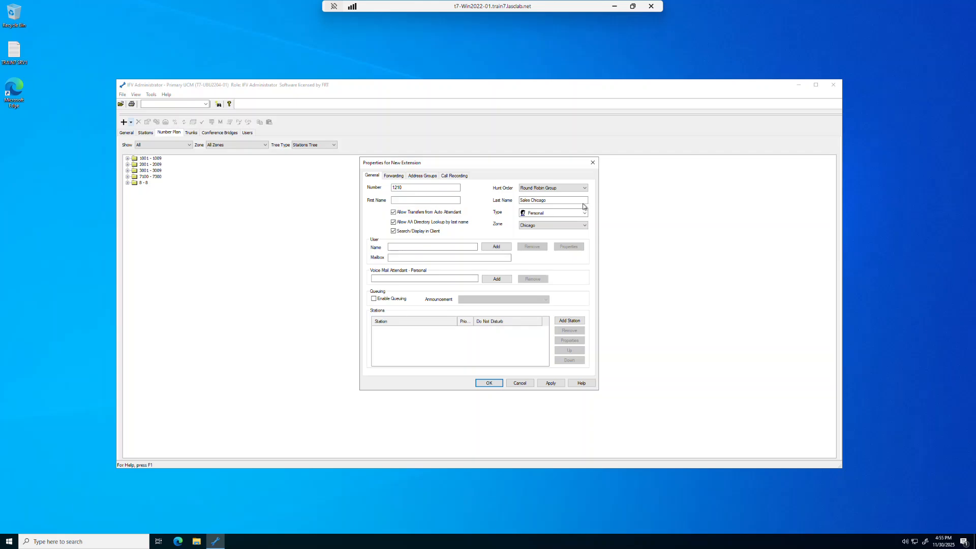
{"action": "left_click", "coordinate": [584, 190]}
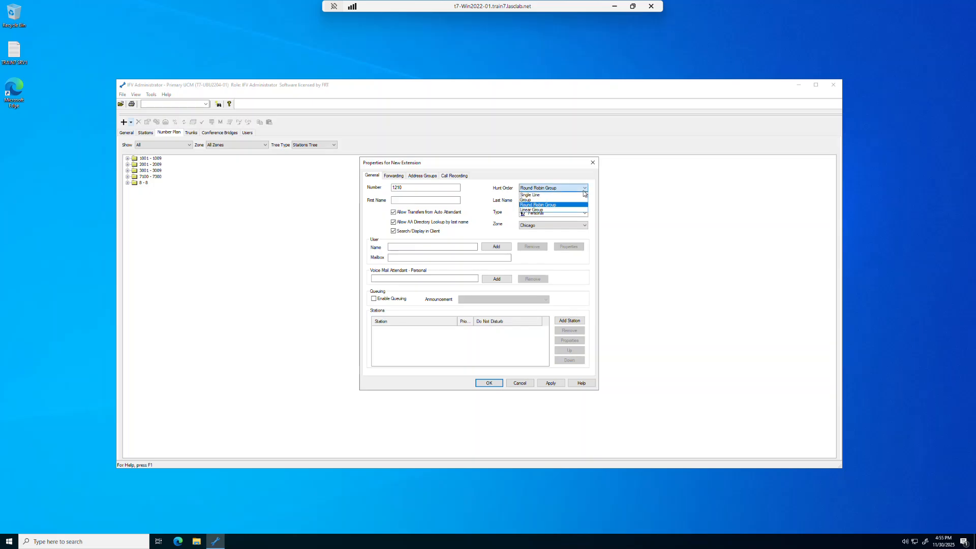
{"action": "left_click", "coordinate": [585, 210]}
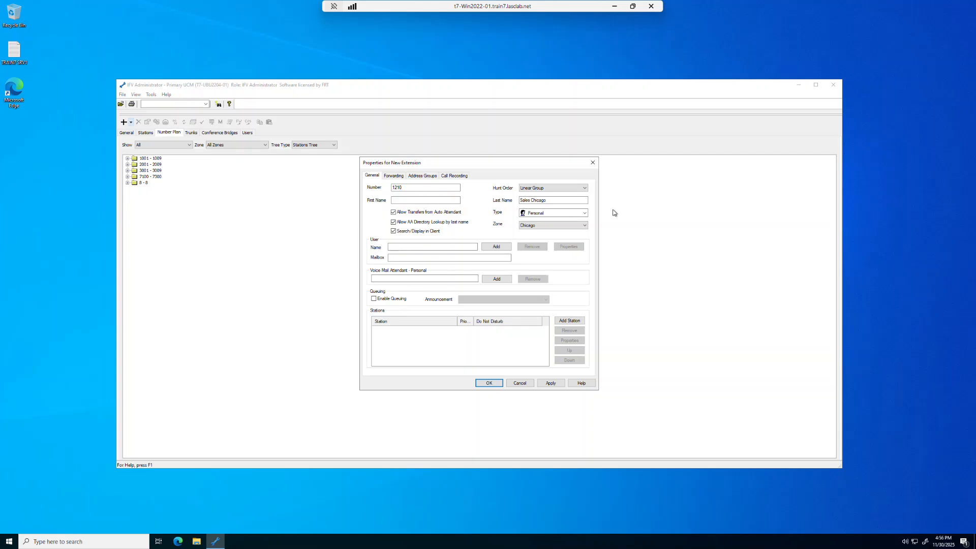
{"action": "left_click", "coordinate": [584, 188]}
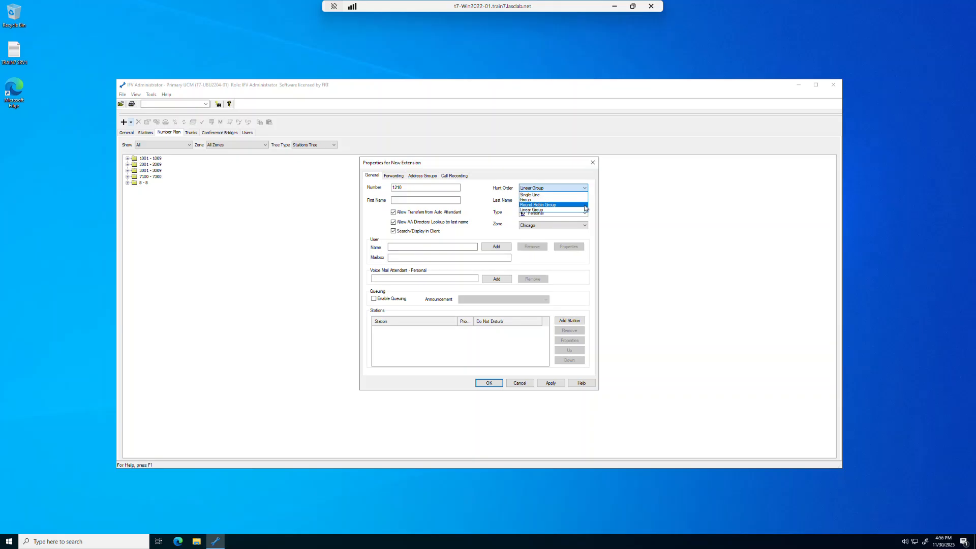
{"action": "left_click", "coordinate": [584, 205]}
{"action": "left_click", "coordinate": [585, 212]}
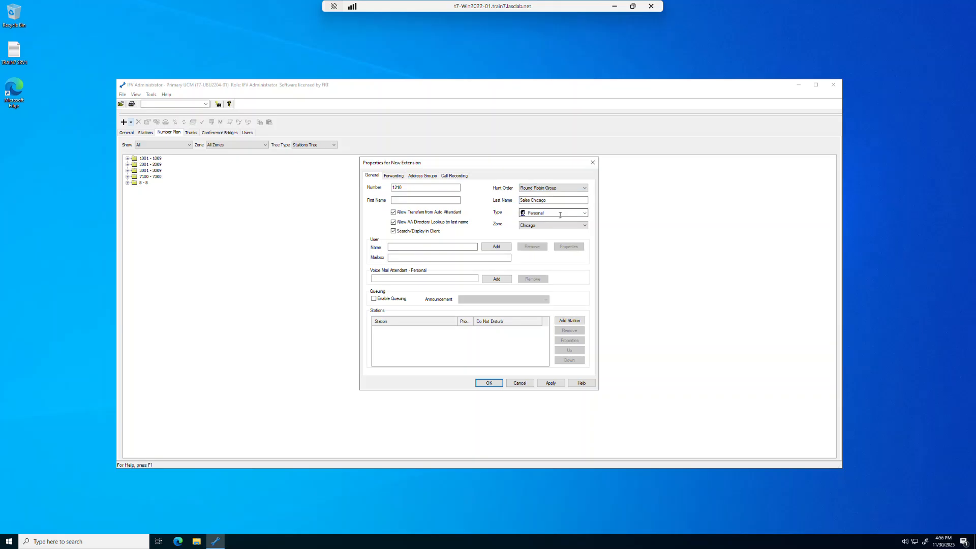
Step: Set the extension type to Department and apply the changes
{"action": "left_click", "coordinate": [586, 213]}
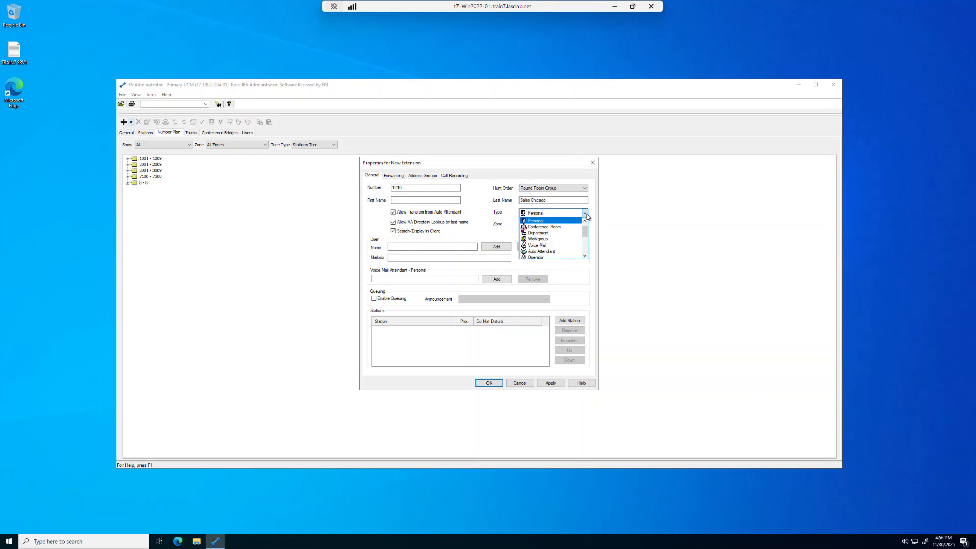
{"action": "left_click", "coordinate": [561, 233]}
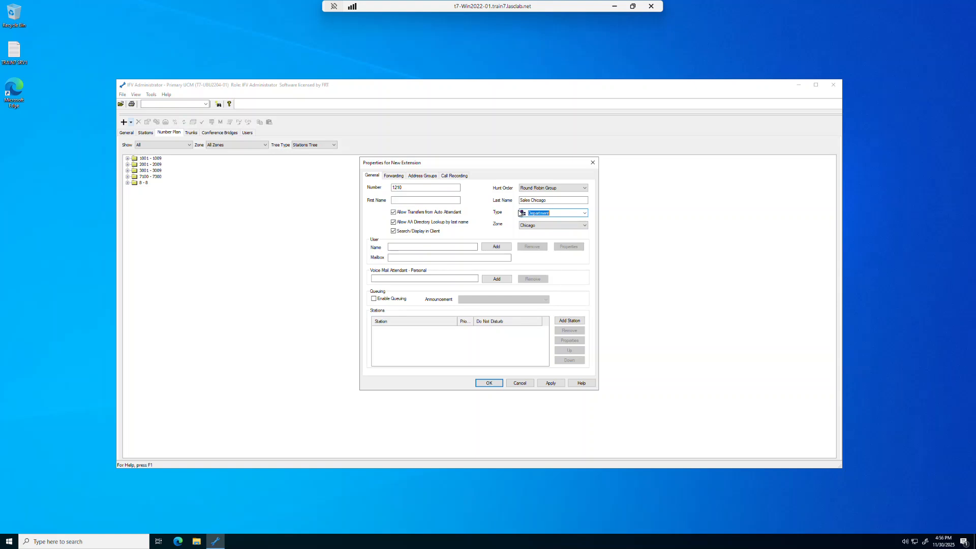
{"action": "left_click", "coordinate": [585, 226]}
{"action": "left_click", "coordinate": [586, 226]}
{"action": "left_click", "coordinate": [551, 383]}
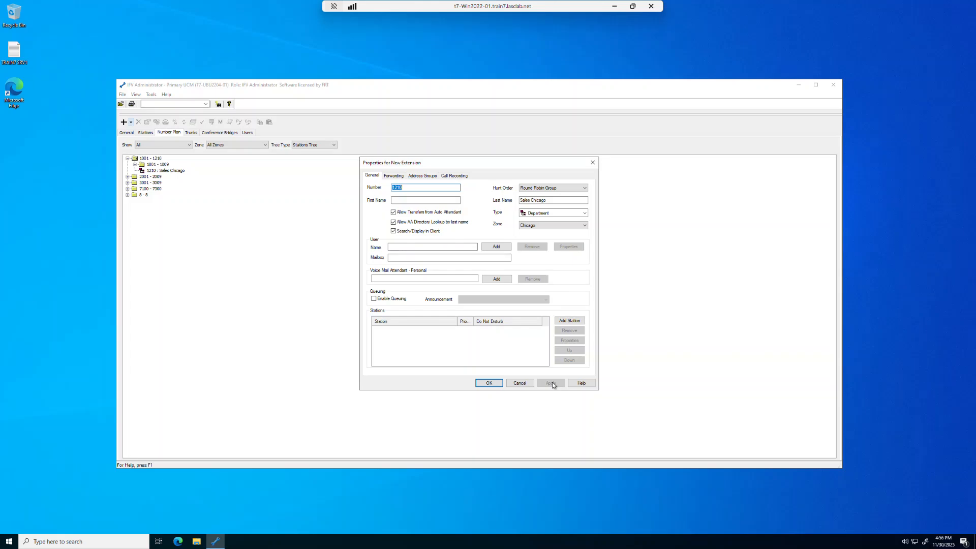
Step: Add stations Hub 1004, Hub 1007 and Hub 1009 to extension 1210, then apply and close the properties
{"action": "left_click", "coordinate": [578, 325]}
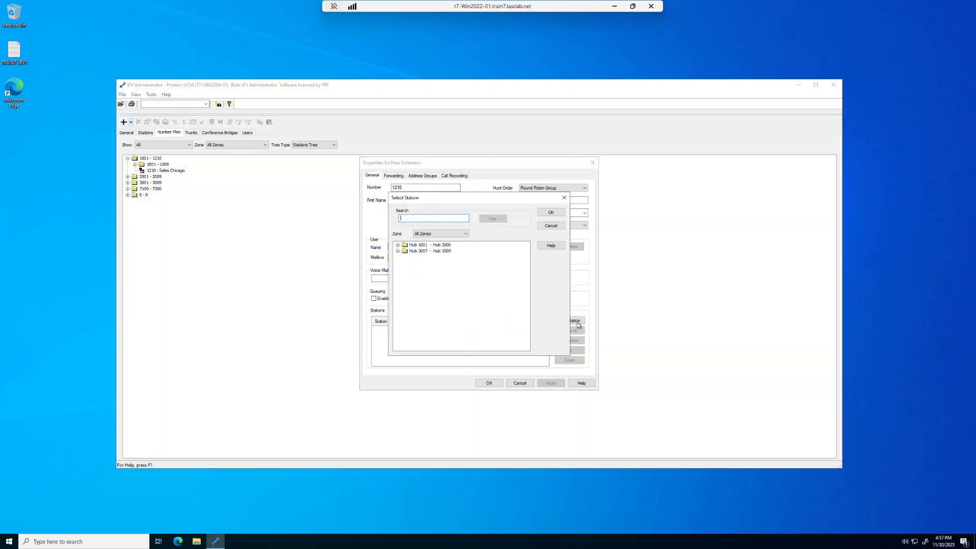
{"action": "left_click", "coordinate": [397, 245]}
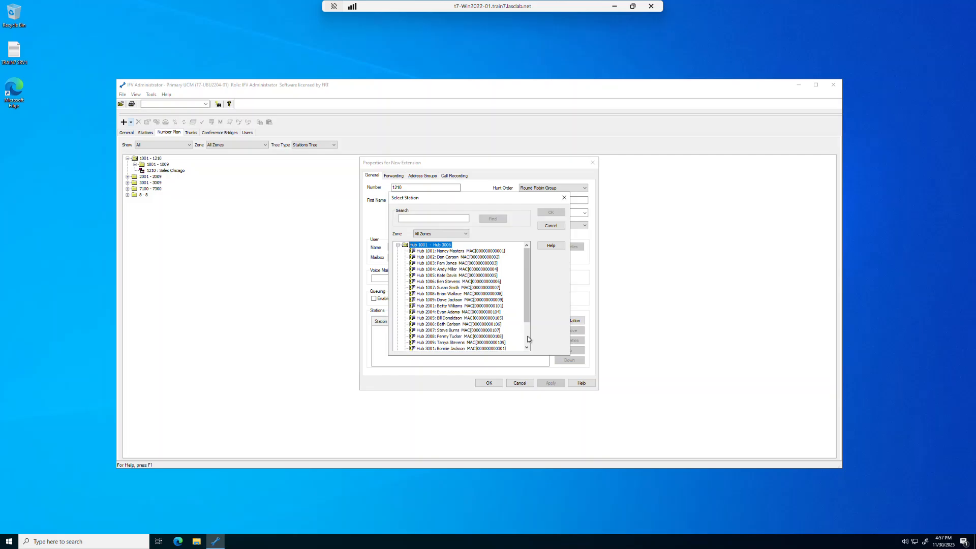
{"action": "left_click", "coordinate": [454, 271]}
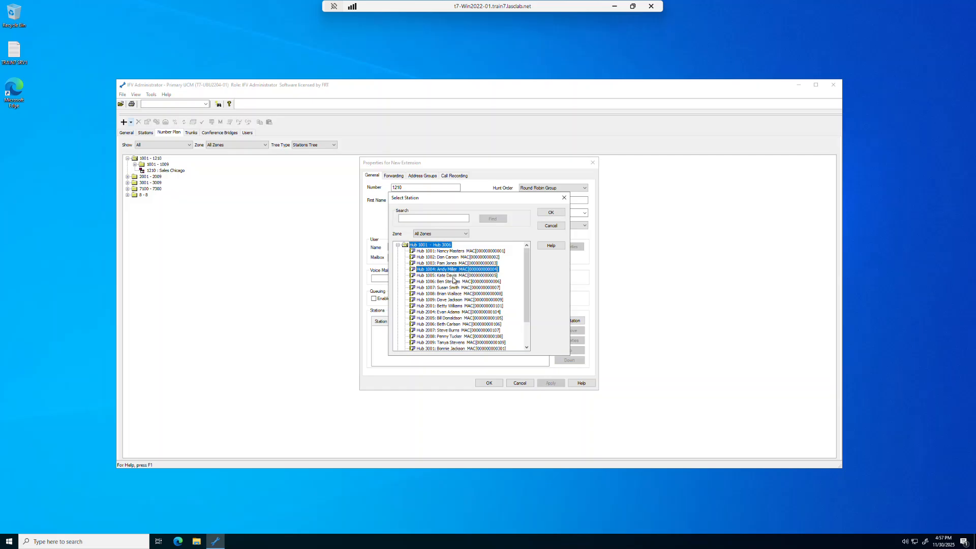
{"action": "left_click", "coordinate": [453, 288], "text": "ctrl"}
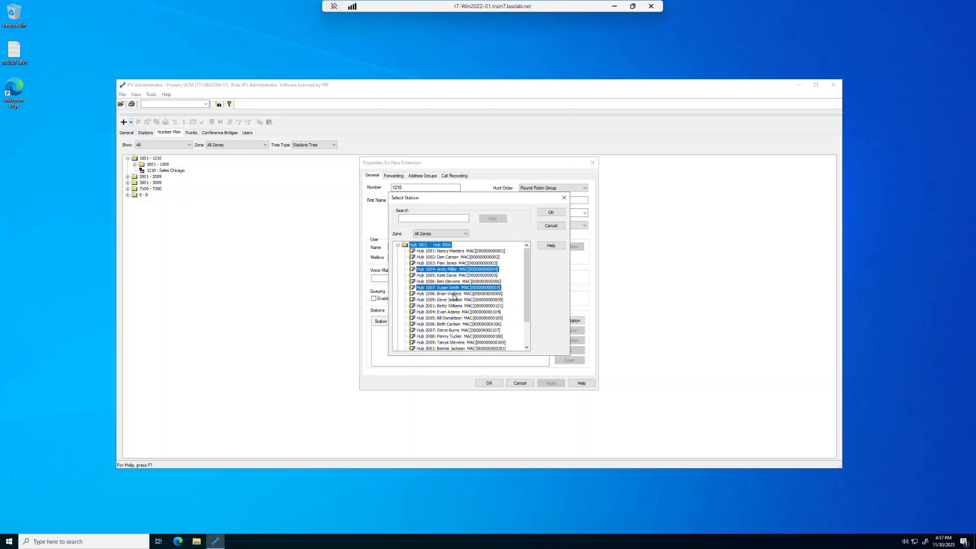
{"action": "left_click", "coordinate": [455, 299], "text": "ctrl"}
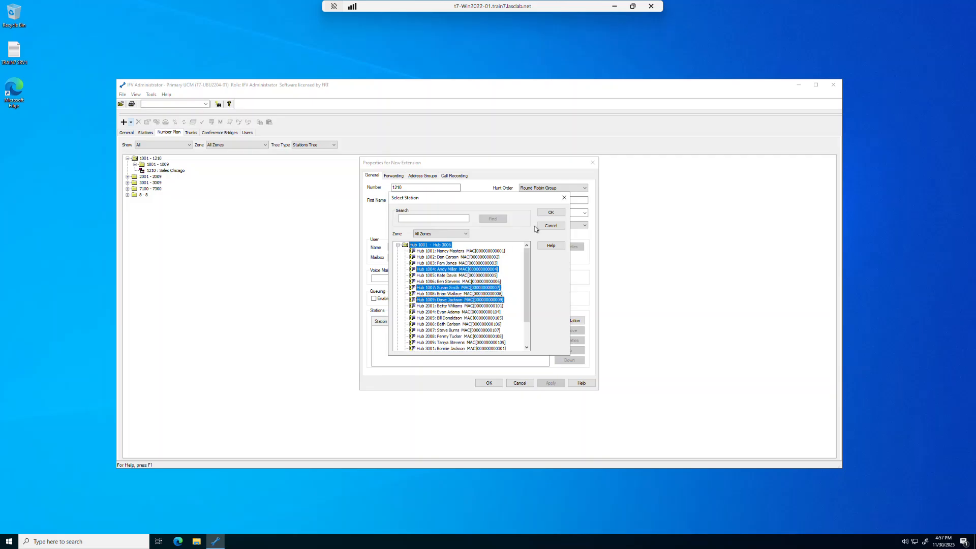
{"action": "left_click", "coordinate": [552, 214]}
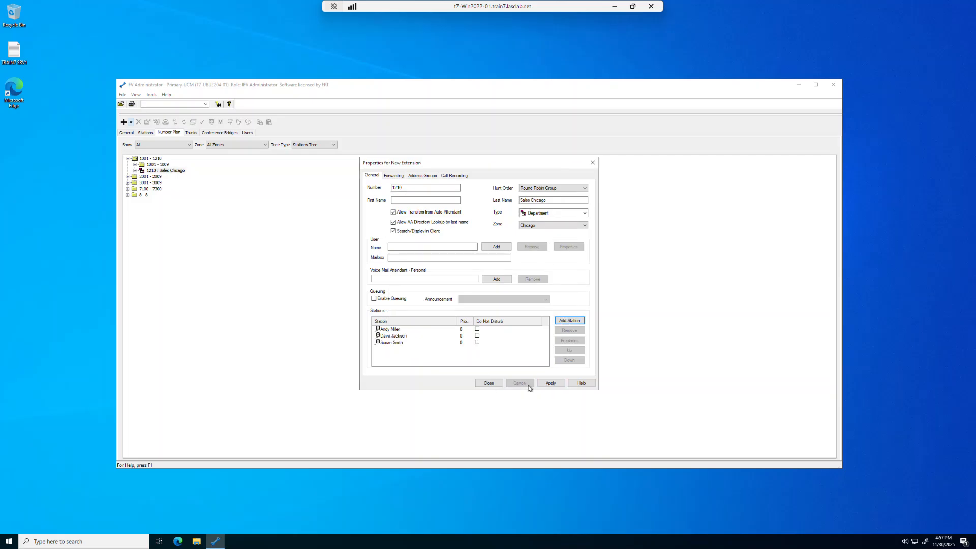
{"action": "left_click", "coordinate": [549, 384]}
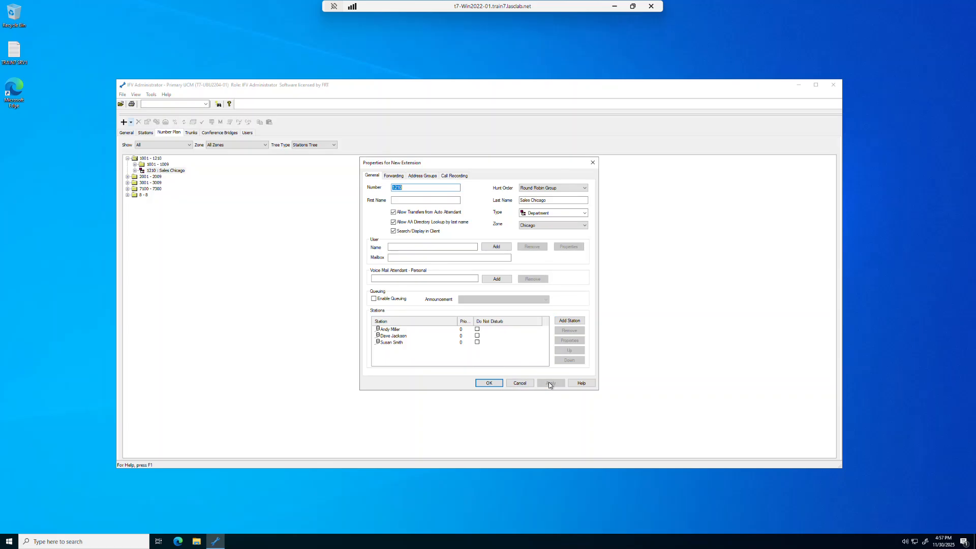
{"action": "left_click", "coordinate": [490, 383]}
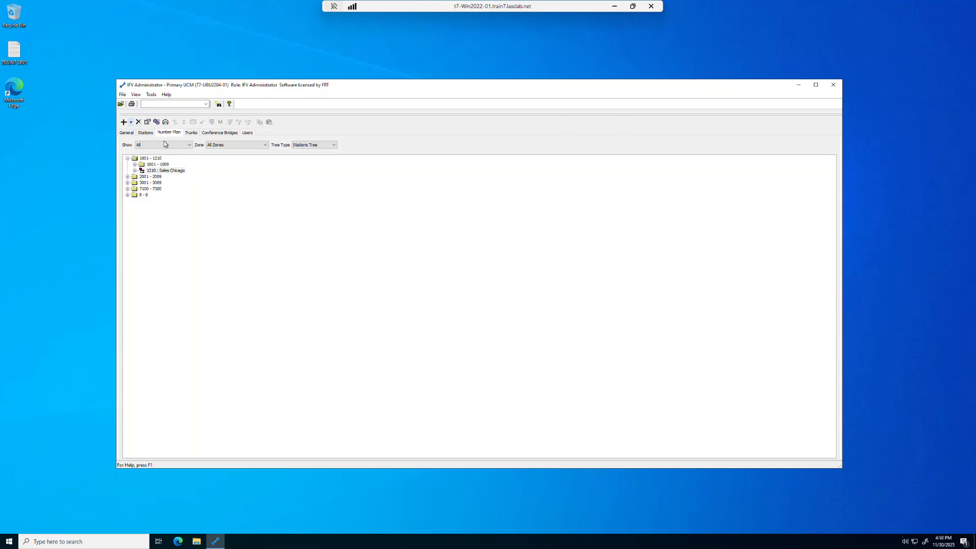
Step: Open station Hub 1007's properties and make it the owner of extension 1210
{"action": "left_click", "coordinate": [146, 133]}
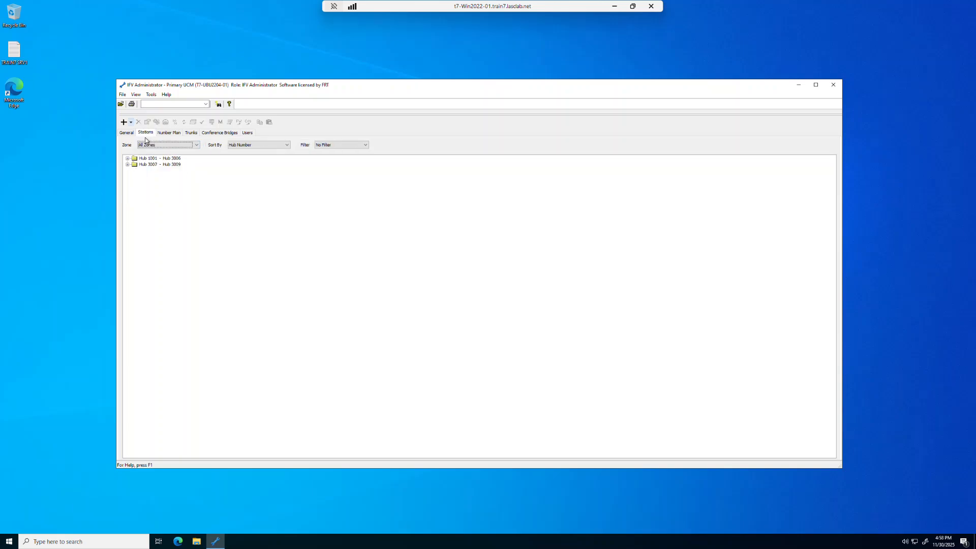
{"action": "left_click", "coordinate": [128, 158]}
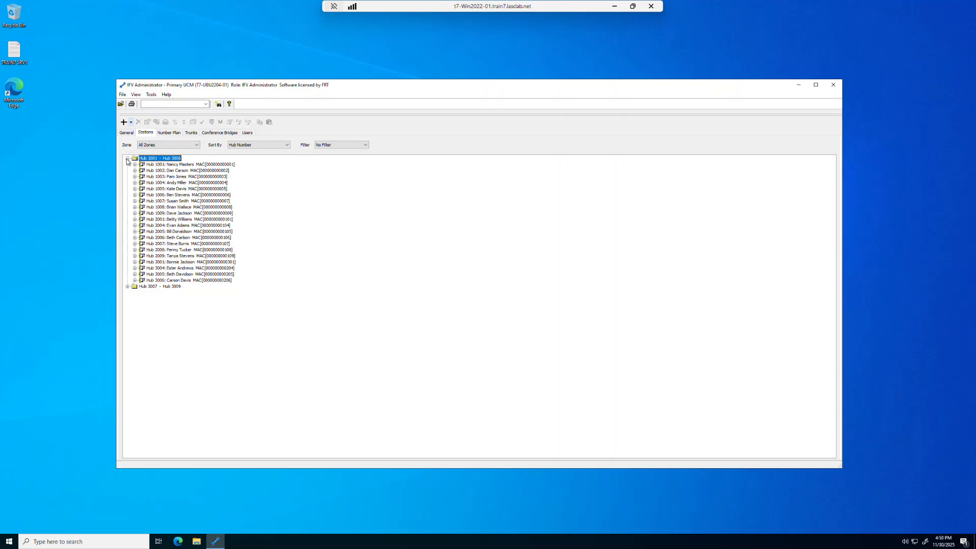
{"action": "double_click", "coordinate": [158, 201]}
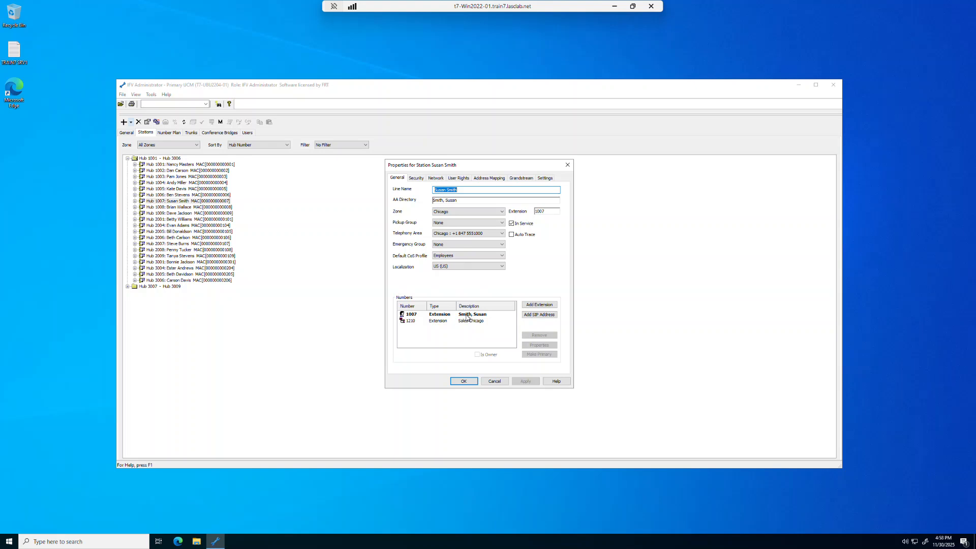
{"action": "left_click", "coordinate": [410, 322]}
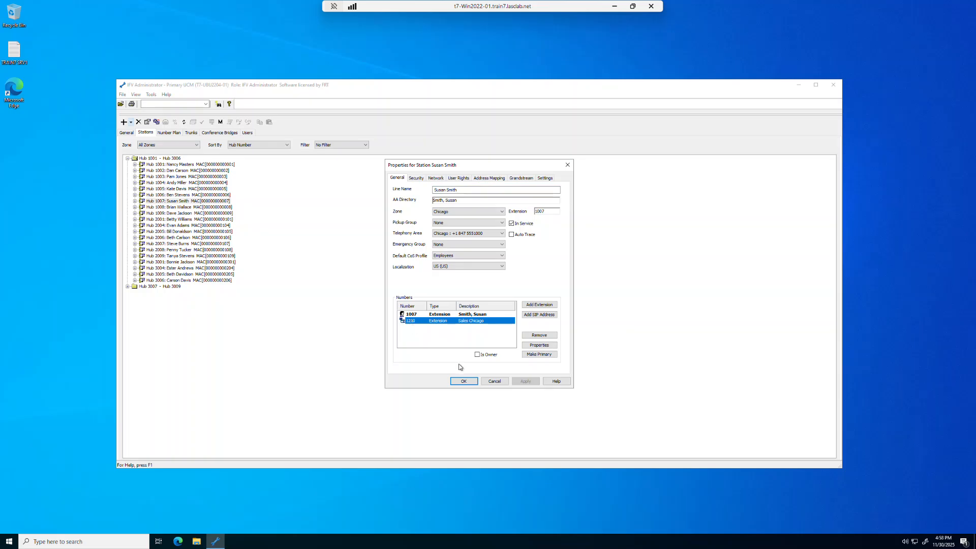
{"action": "left_click", "coordinate": [477, 355]}
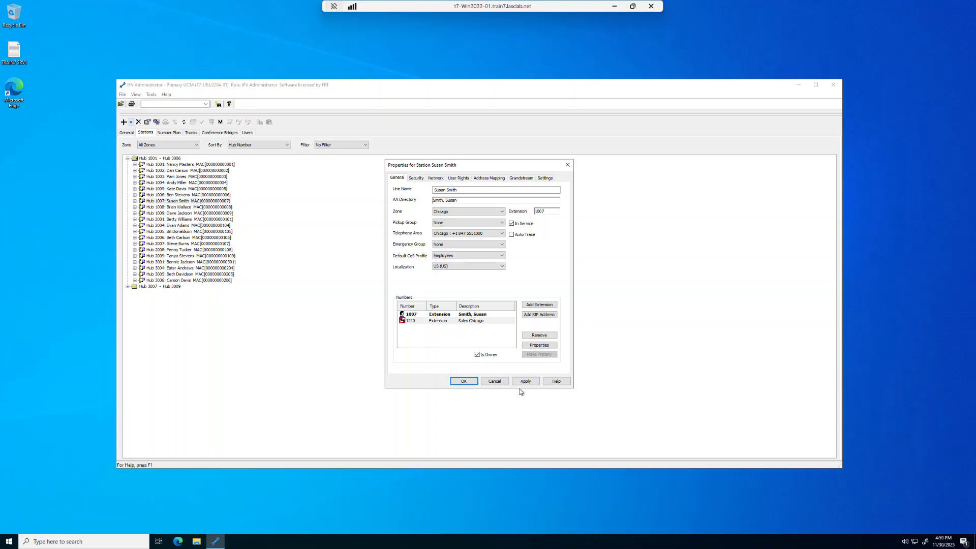
{"action": "left_click", "coordinate": [464, 381]}
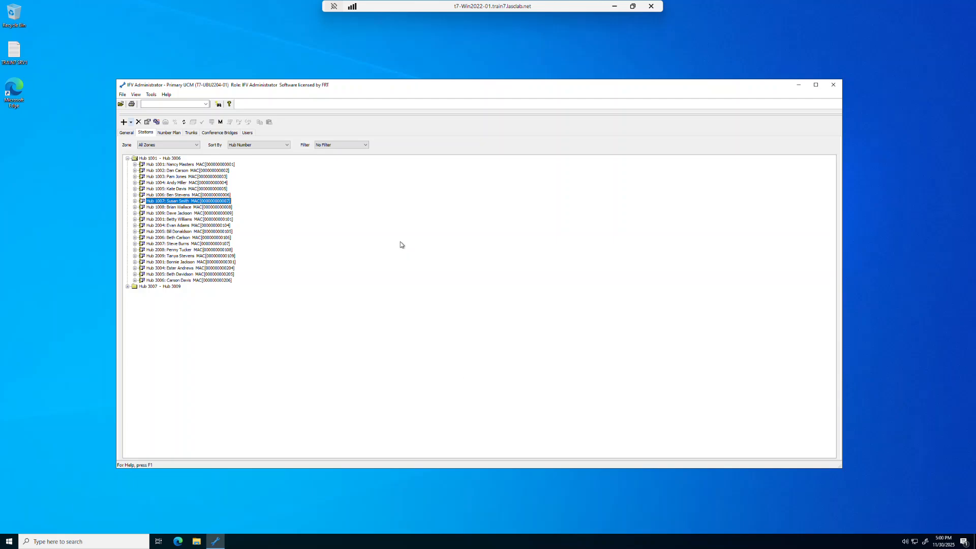
Step: Open extension 1210's forwarding settings and review the default profile's schedule without changes
{"action": "left_click", "coordinate": [169, 133]}
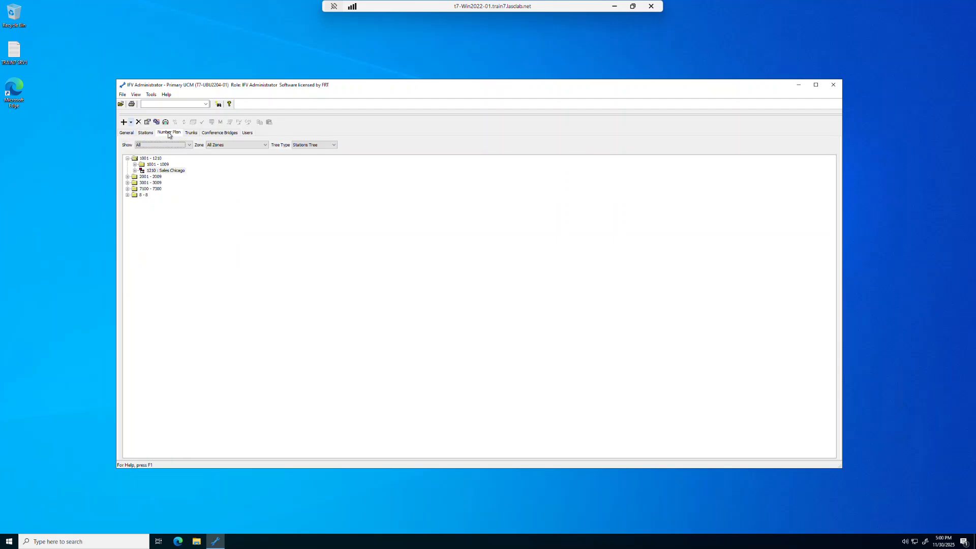
{"action": "double_click", "coordinate": [167, 172]}
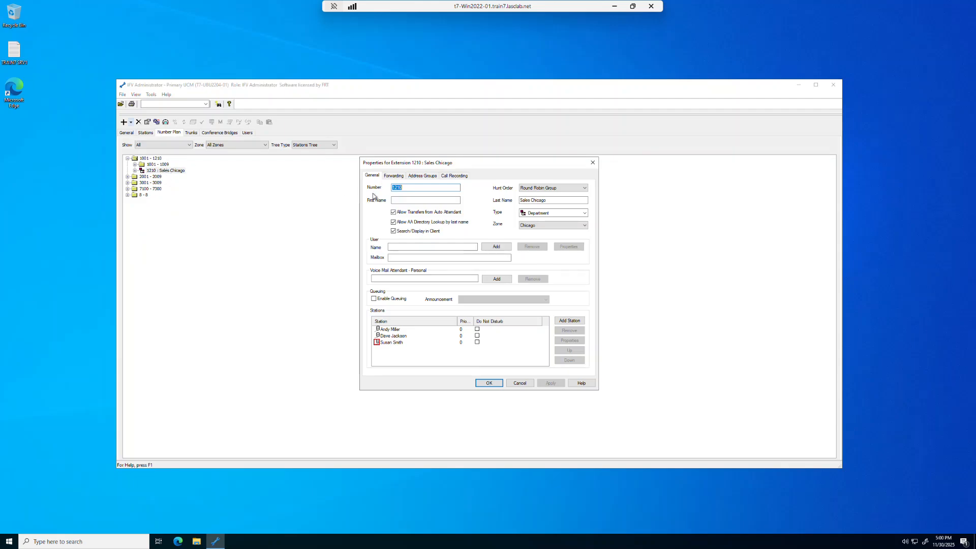
{"action": "left_click", "coordinate": [391, 177]}
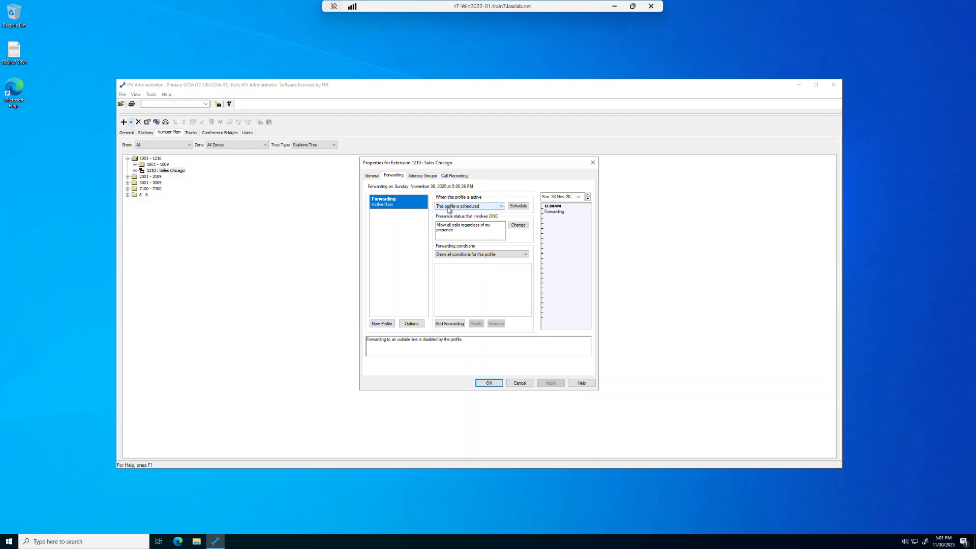
{"action": "left_click", "coordinate": [519, 206]}
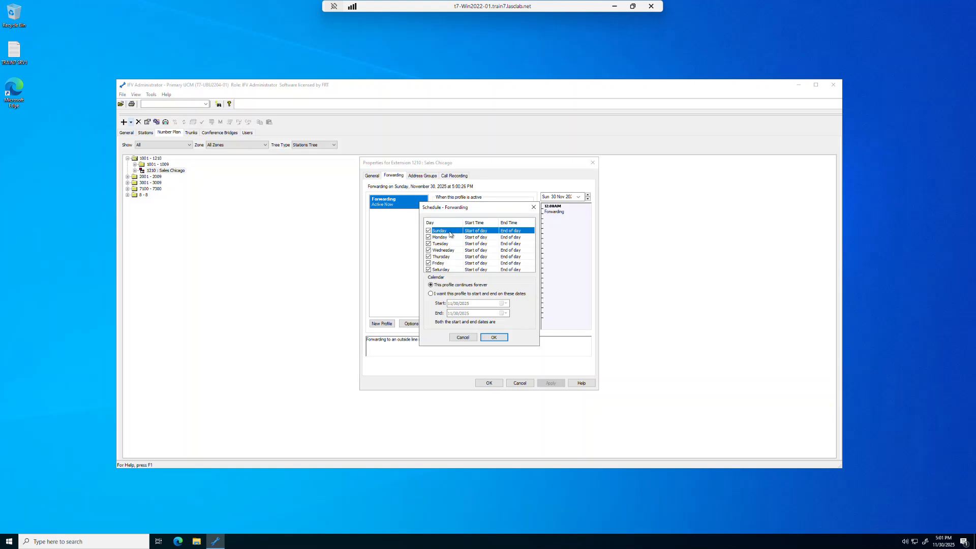
{"action": "left_click", "coordinate": [463, 338]}
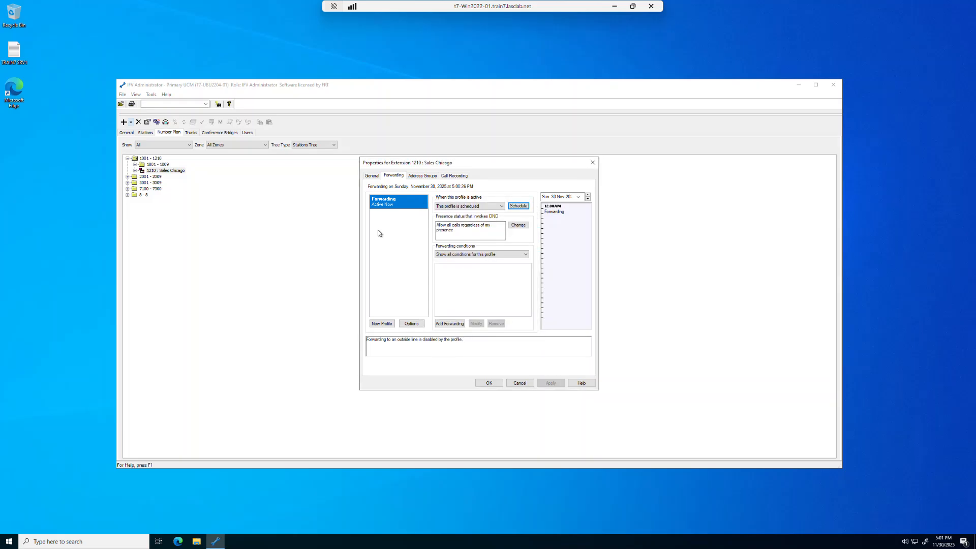
Step: Remove the default Forwarding profile from extension 1210
{"action": "right_click", "coordinate": [401, 203]}
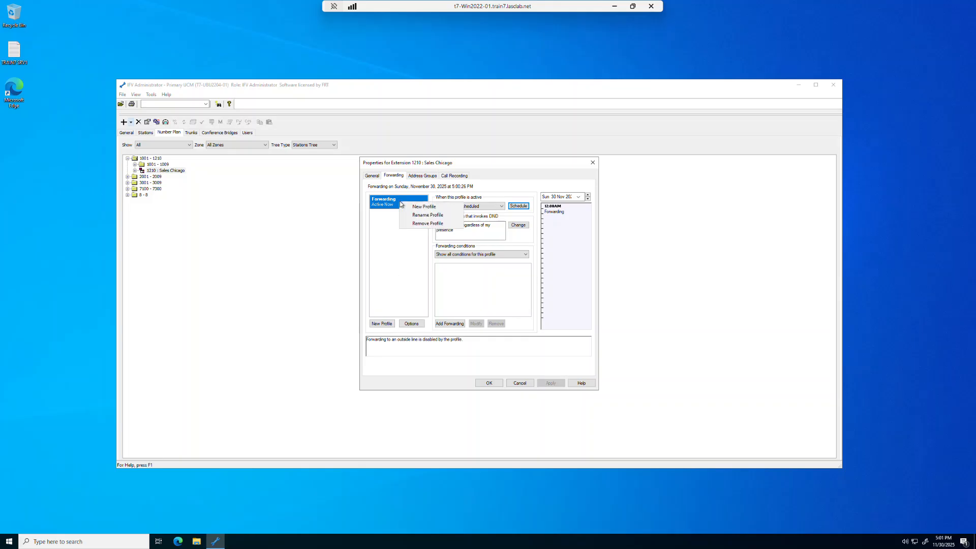
{"action": "left_click", "coordinate": [426, 224]}
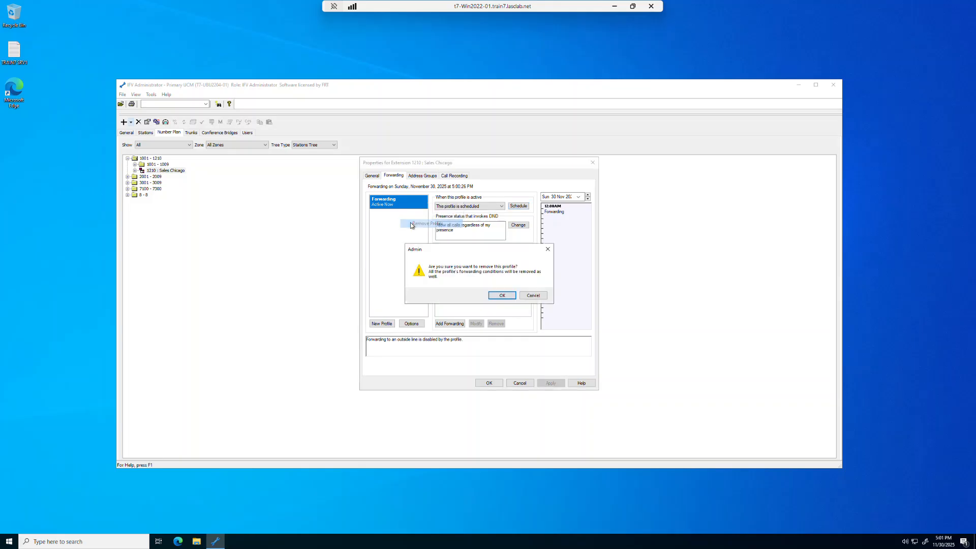
{"action": "left_click", "coordinate": [502, 295]}
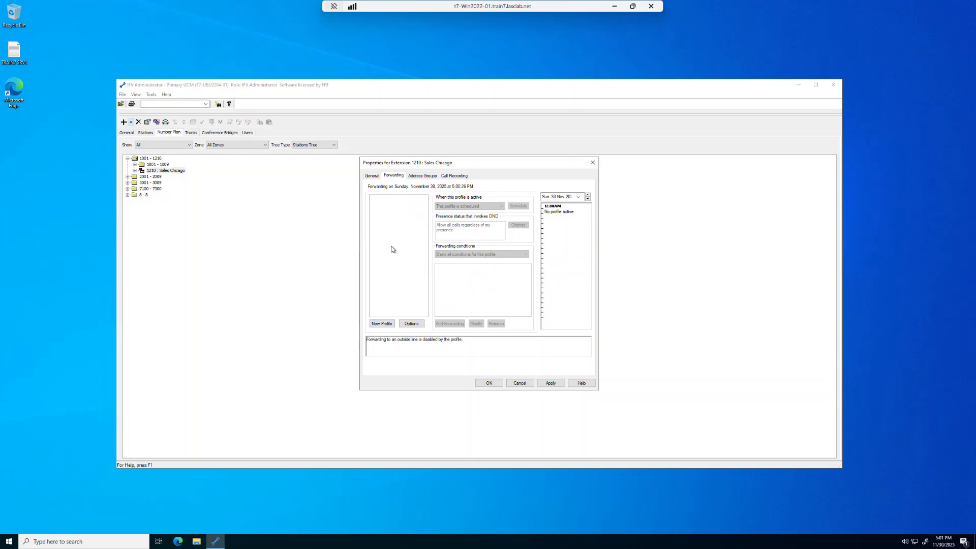
Step: Create a new forwarding profile named Evening
{"action": "left_click", "coordinate": [379, 325]}
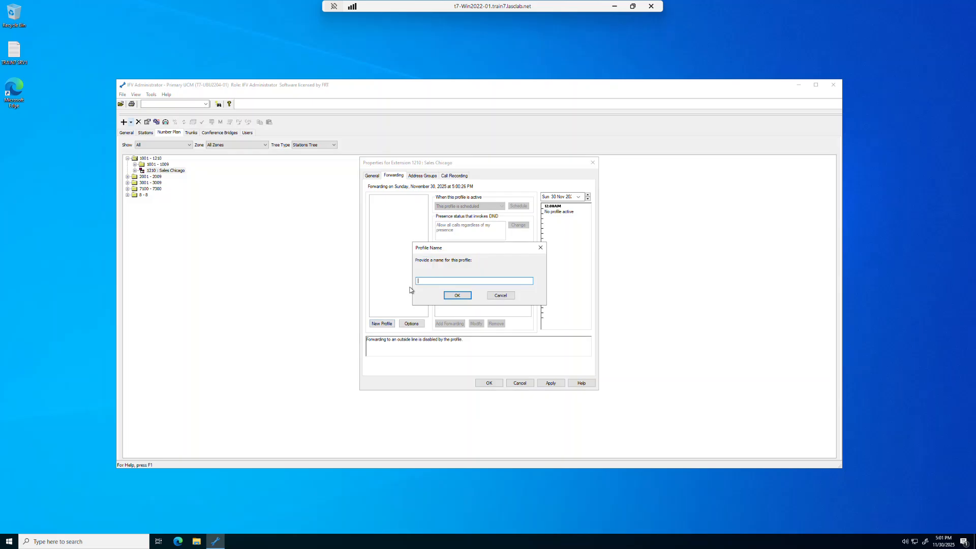
{"action": "type", "text": "Evening"}
{"action": "left_click", "coordinate": [456, 295]}
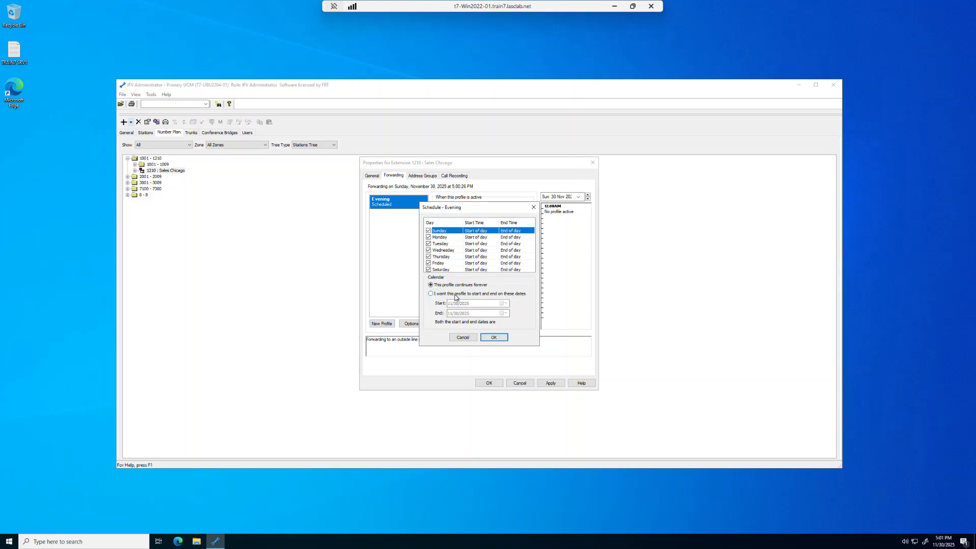
Step: Schedule the Evening profile without Sunday and Saturday, with Monday starting at 5:00PM
{"action": "left_click", "coordinate": [428, 231]}
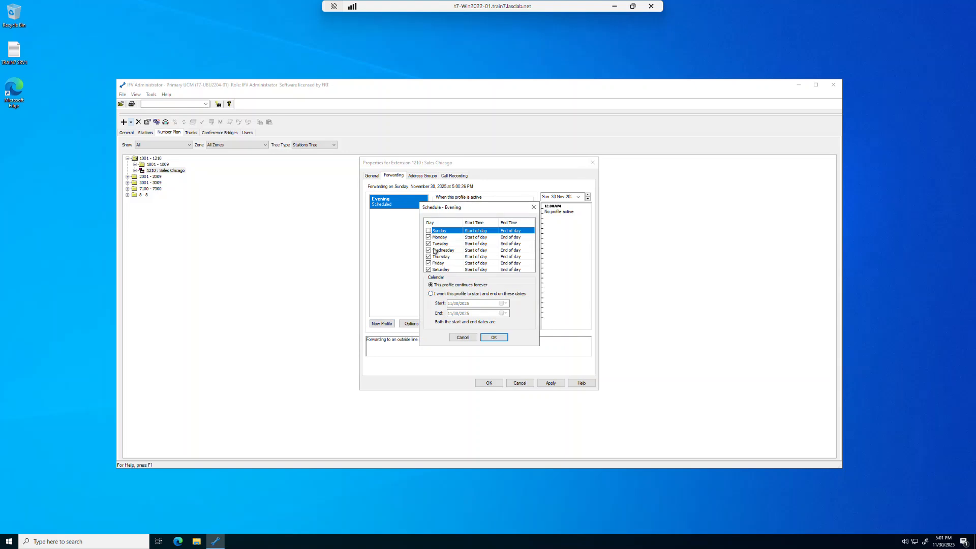
{"action": "left_click", "coordinate": [428, 270]}
{"action": "left_click", "coordinate": [495, 238]}
{"action": "left_click", "coordinate": [496, 238]}
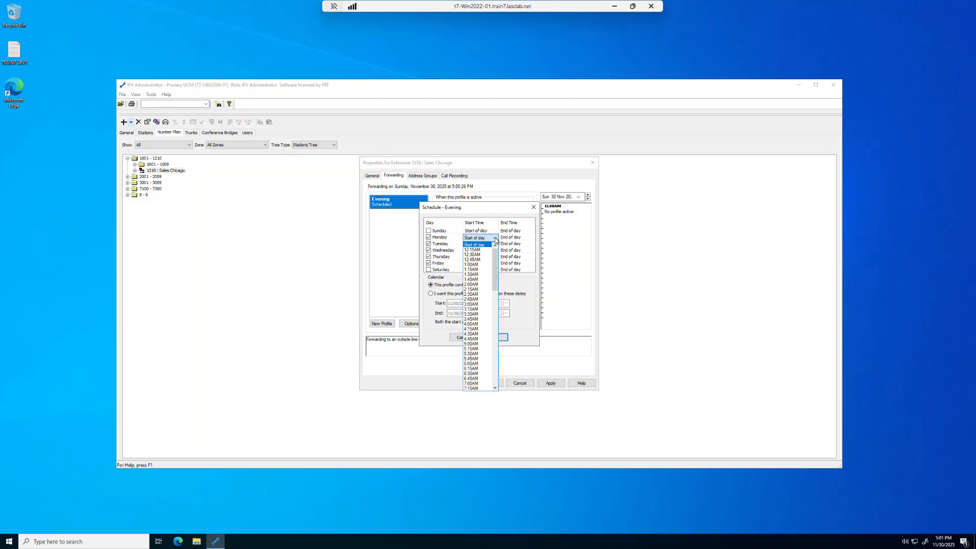
{"action": "left_click_drag", "start_coordinate": [495, 262], "coordinate": [495, 276]}
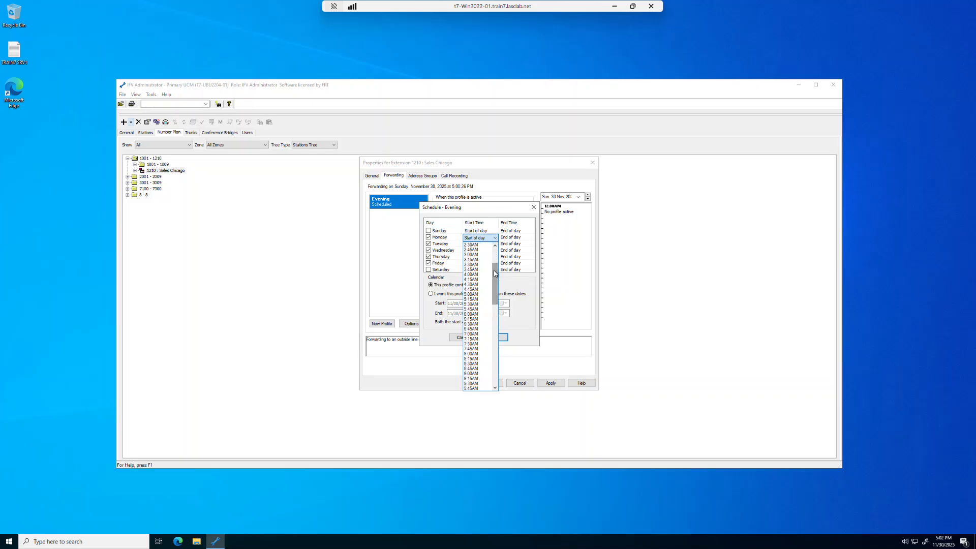
{"action": "left_click", "coordinate": [494, 377]}
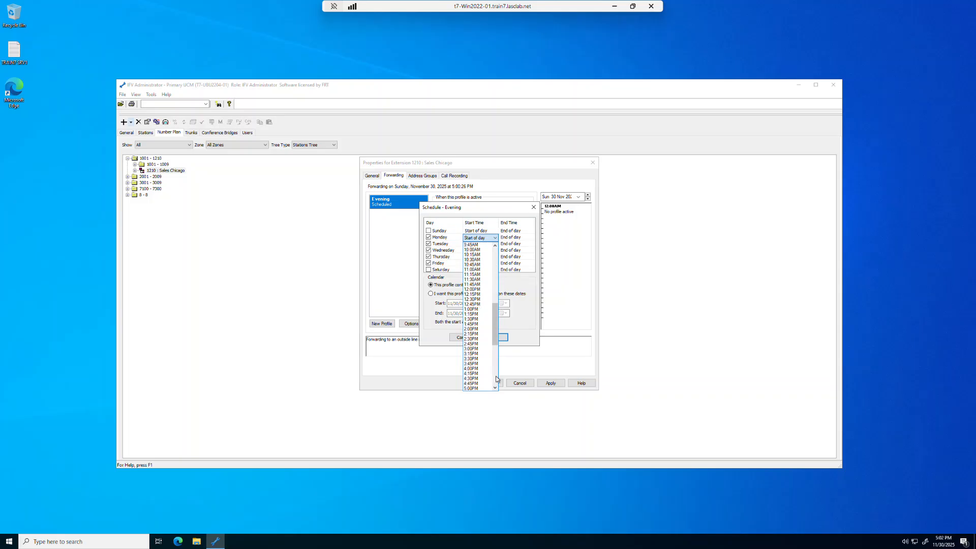
{"action": "left_click", "coordinate": [477, 388]}
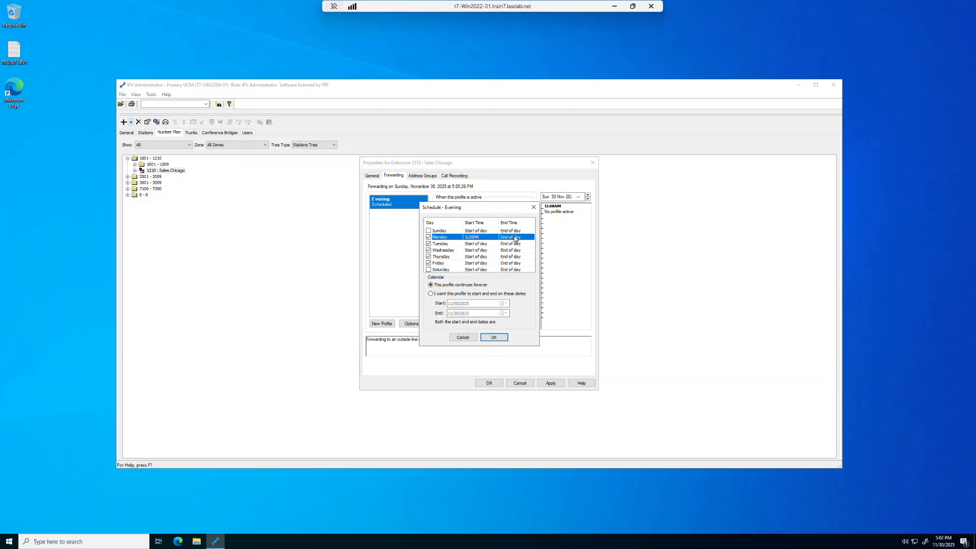
{"action": "left_click", "coordinate": [498, 338]}
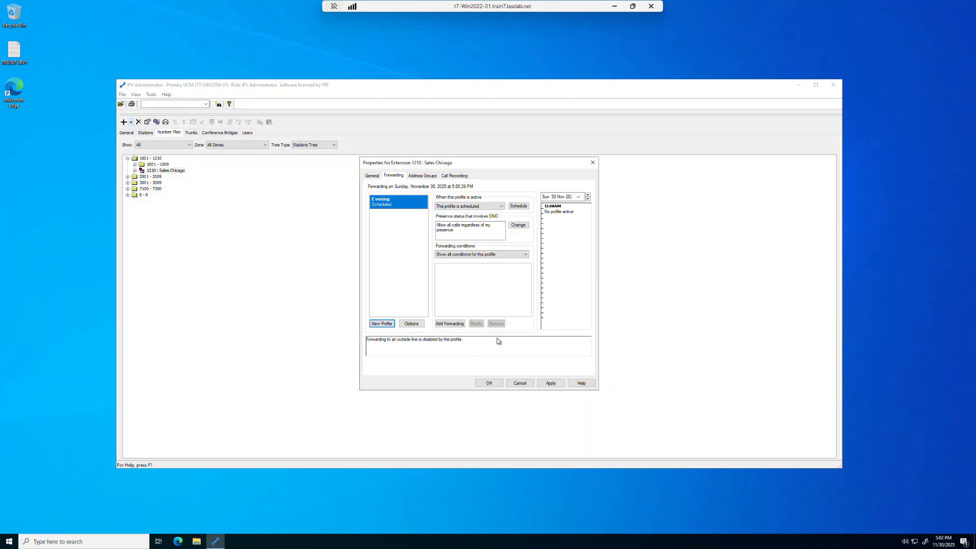
Step: Create another forwarding profile named Night
{"action": "left_click", "coordinate": [382, 323]}
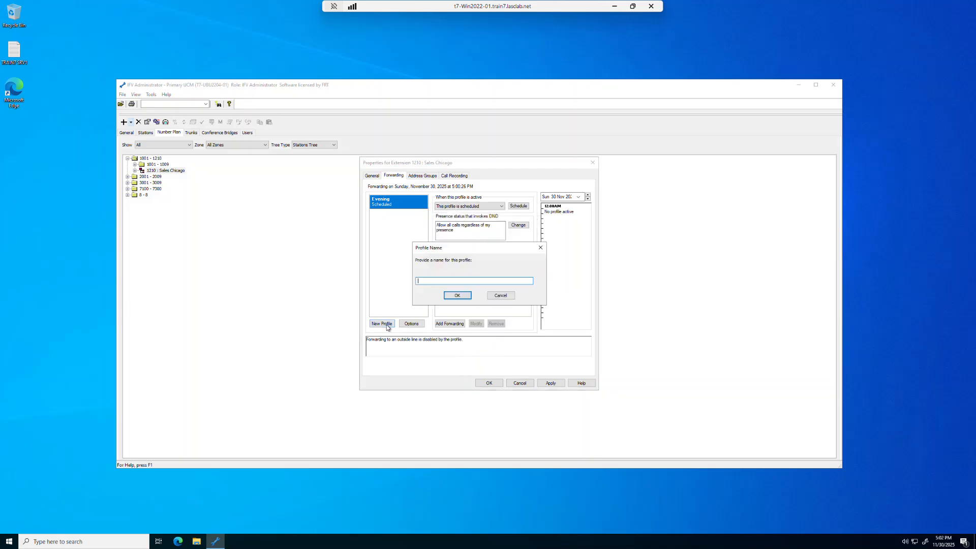
{"action": "type", "text": "Night"}
{"action": "left_click", "coordinate": [457, 295]}
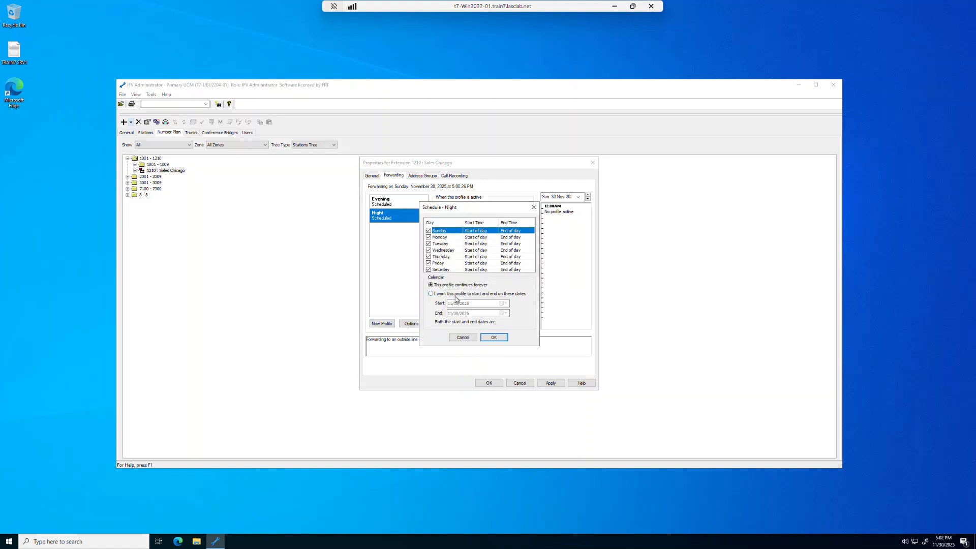
Step: Schedule the Night profile without Sunday, with Monday ending at 8:00AM
{"action": "left_click", "coordinate": [428, 231]}
{"action": "left_click", "coordinate": [532, 240]}
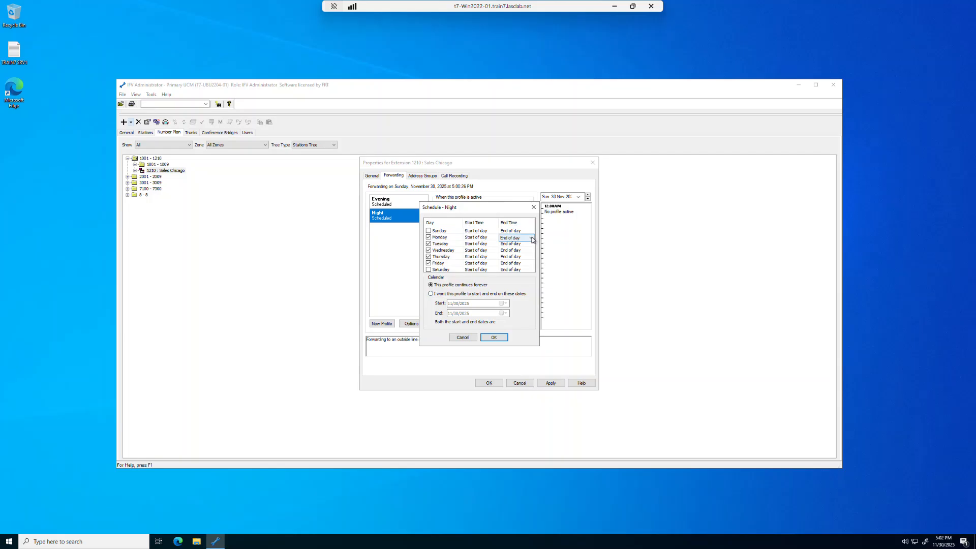
{"action": "left_click", "coordinate": [532, 239]}
{"action": "left_click_drag", "start_coordinate": [529, 353], "coordinate": [531, 291]}
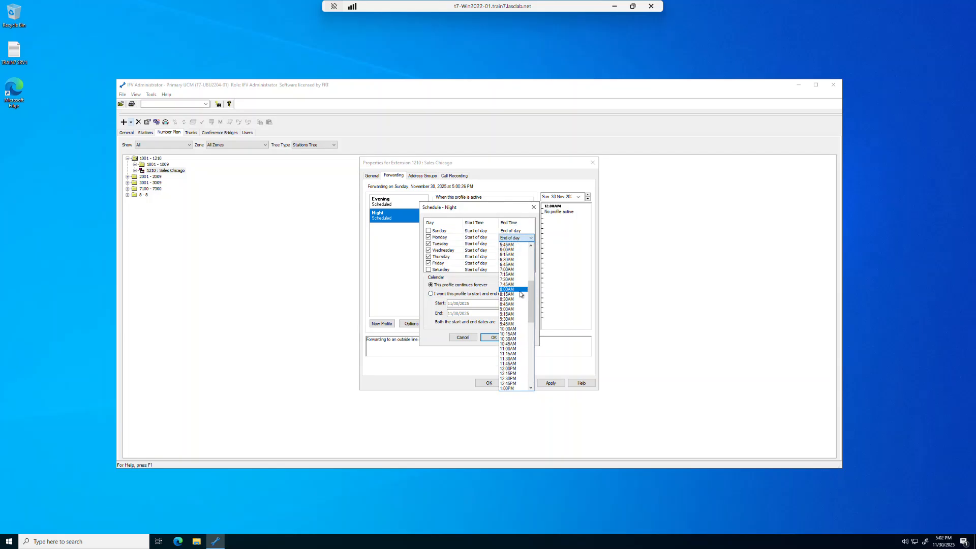
{"action": "left_click", "coordinate": [520, 290]}
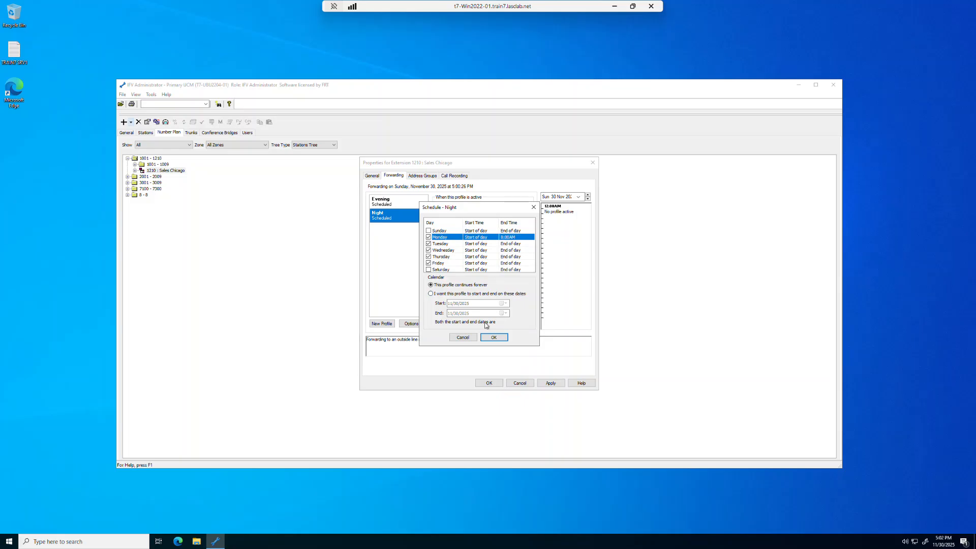
{"action": "left_click", "coordinate": [491, 338]}
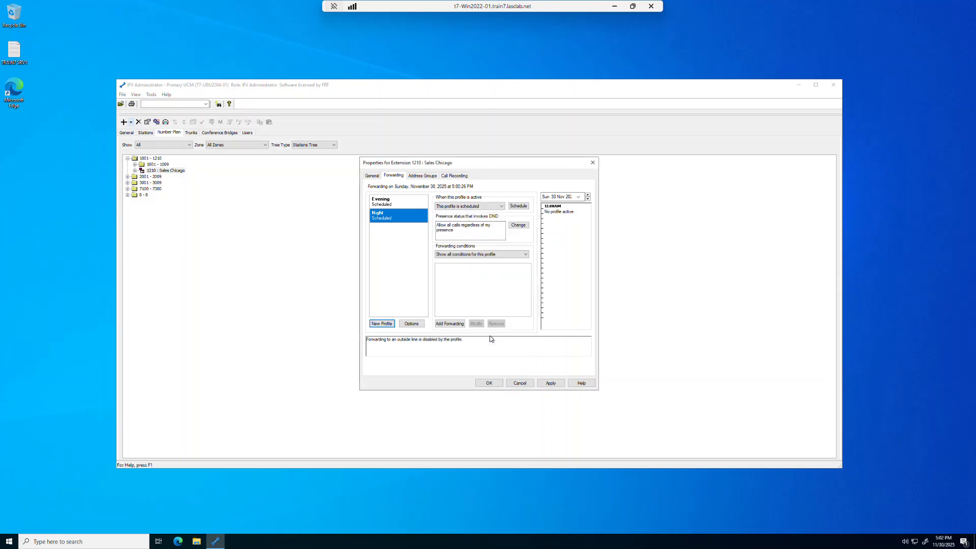
Step: Create a new forwarding profile named Day
{"action": "left_click", "coordinate": [384, 324]}
{"action": "type", "text": "Day"}
{"action": "left_click", "coordinate": [456, 296]}
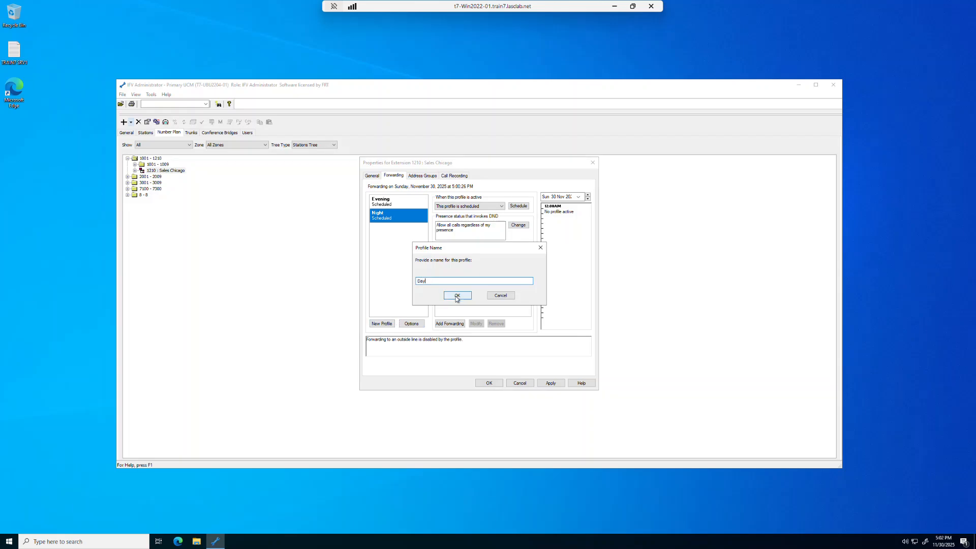
Step: Schedule the Day profile without Sunday, with Monday running from 8:00AM to 5:00PM
{"action": "left_click", "coordinate": [428, 231]}
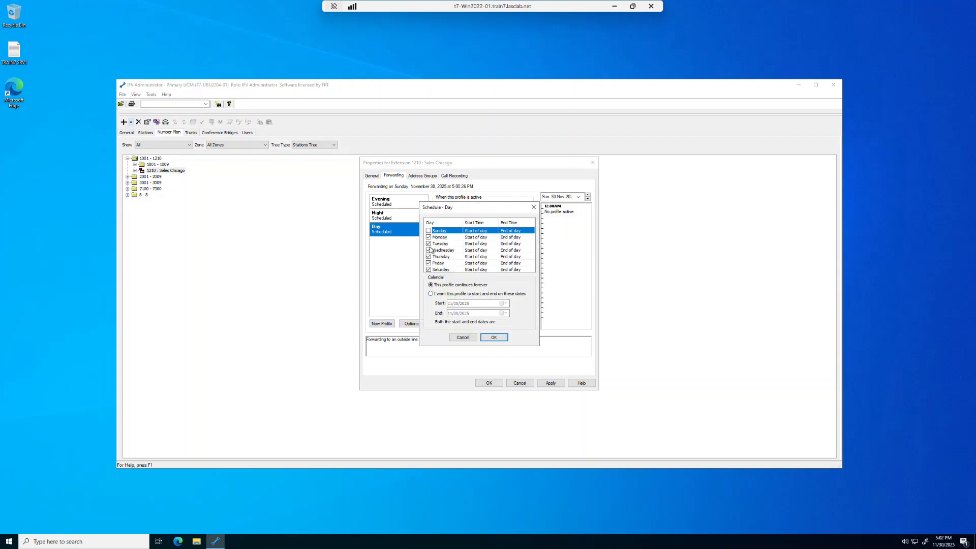
{"action": "left_click", "coordinate": [486, 237]}
{"action": "left_click", "coordinate": [496, 237]}
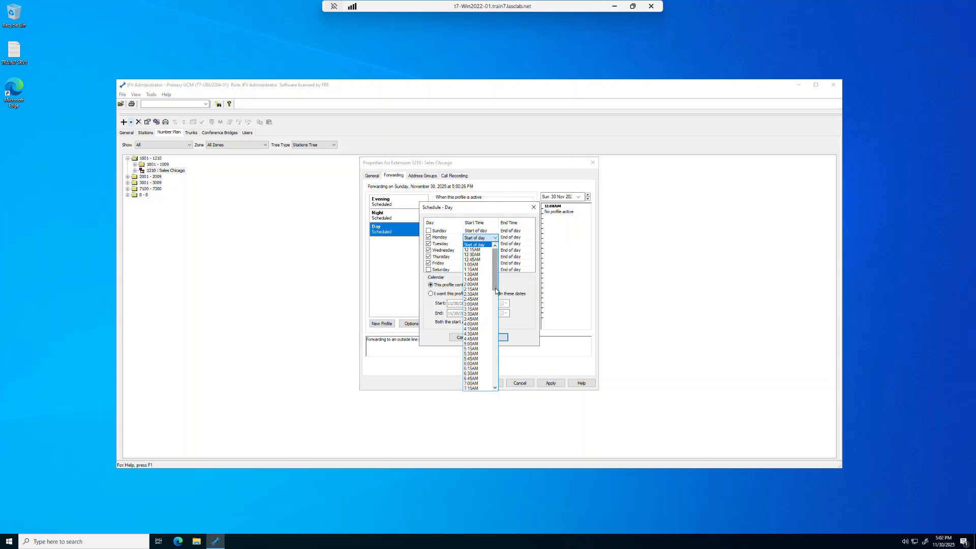
{"action": "left_click_drag", "start_coordinate": [494, 286], "coordinate": [495, 294]}
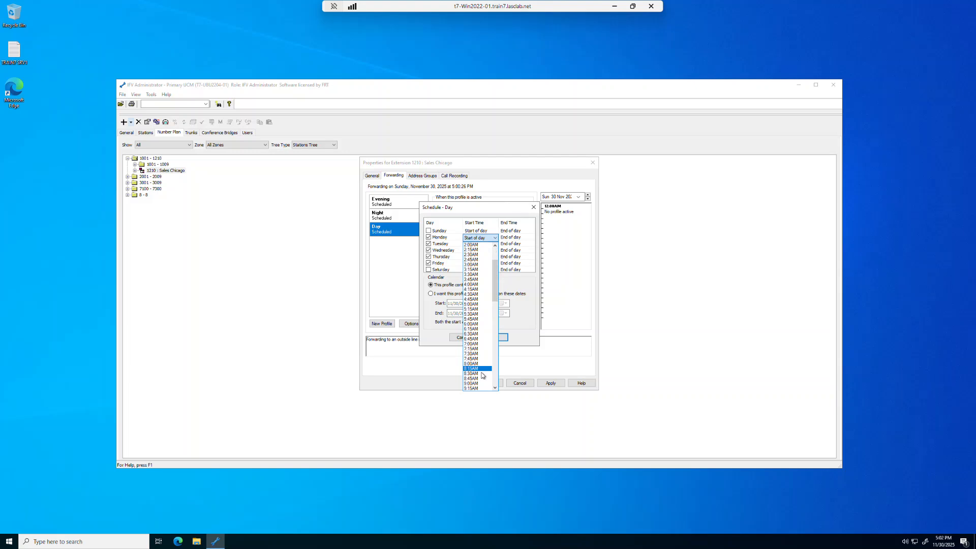
{"action": "left_click", "coordinate": [481, 363]}
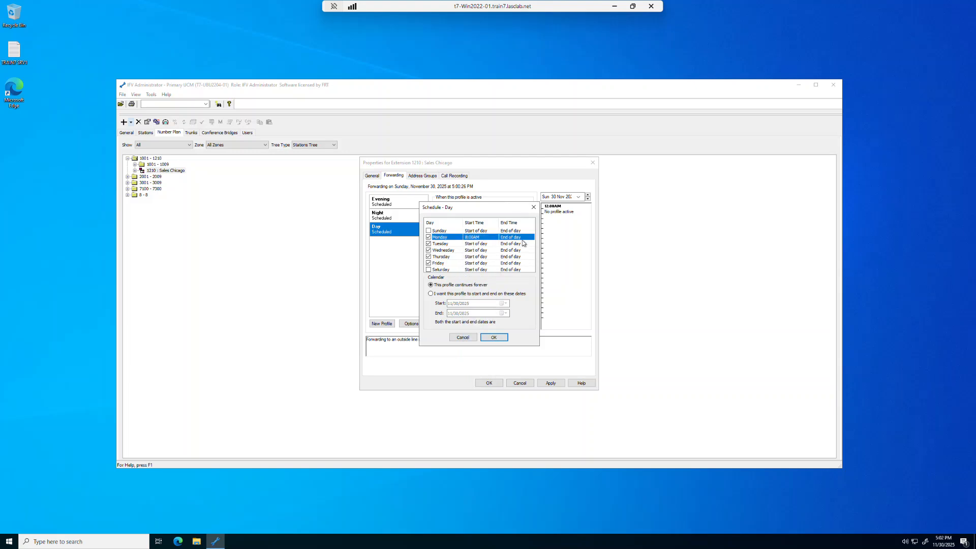
{"action": "left_click", "coordinate": [516, 237]}
{"action": "left_click", "coordinate": [531, 238]}
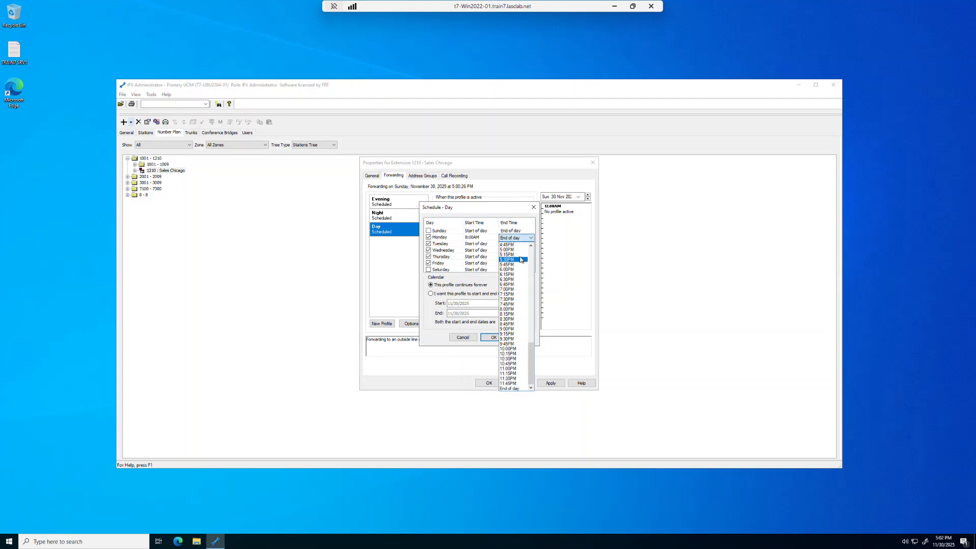
{"action": "left_click", "coordinate": [514, 249]}
{"action": "left_click", "coordinate": [490, 337]}
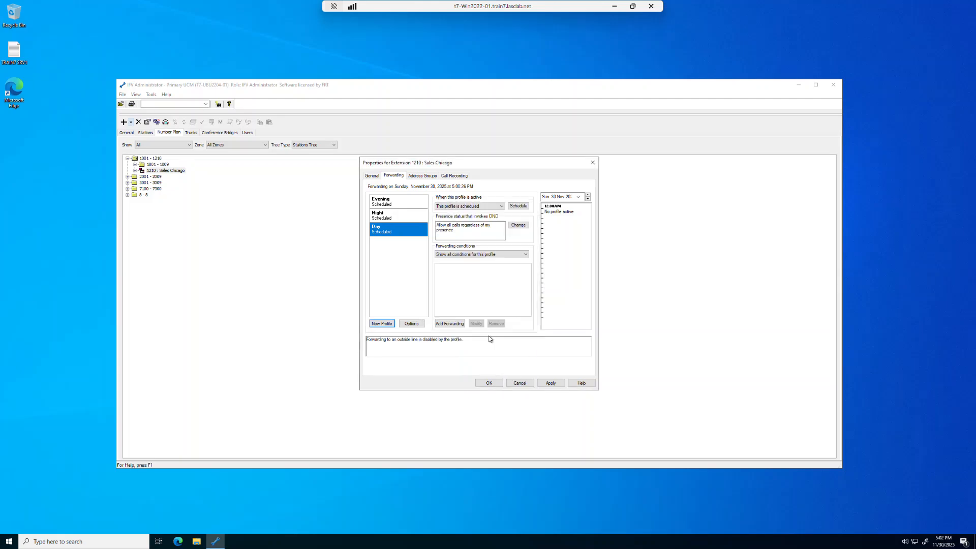
Step: Create another forwarding profile named Weekend
{"action": "left_click", "coordinate": [385, 325]}
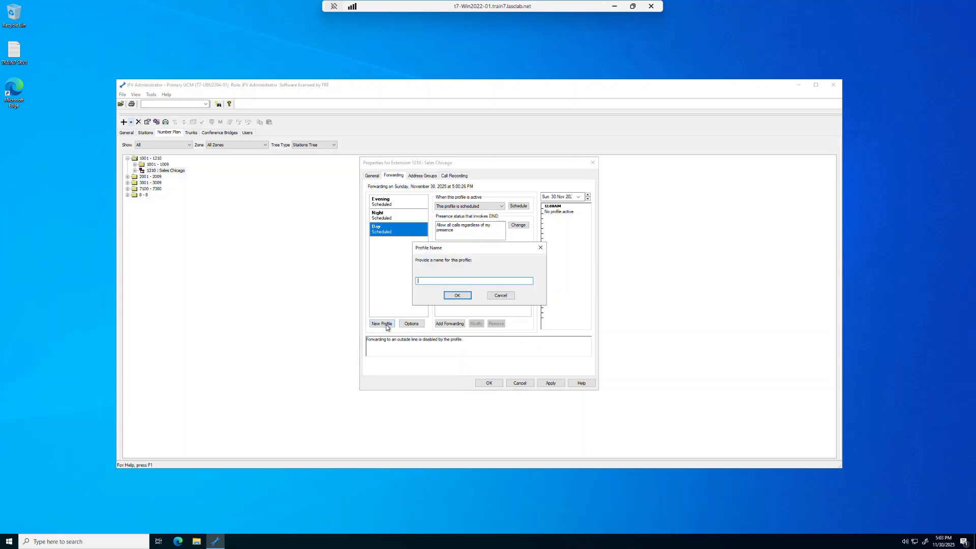
{"action": "type", "text": "Weekend"}
{"action": "left_click", "coordinate": [457, 295]}
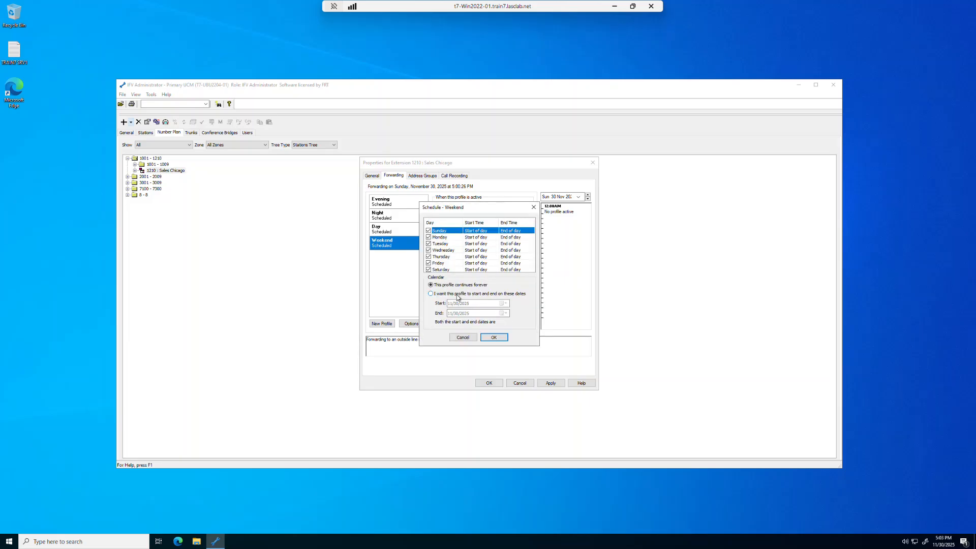
Step: Schedule the Weekend profile for Sunday and Saturday only by clearing Monday through Friday
{"action": "left_click", "coordinate": [428, 237]}
{"action": "left_click", "coordinate": [429, 244]}
{"action": "left_click", "coordinate": [428, 250]}
{"action": "left_click", "coordinate": [429, 257]}
{"action": "left_click", "coordinate": [429, 263]}
{"action": "left_click", "coordinate": [489, 338]}
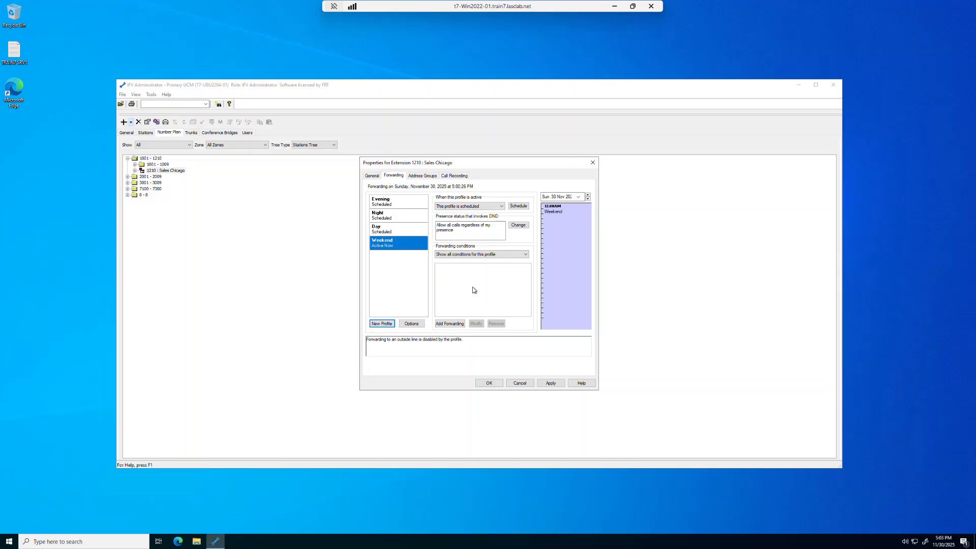
Step: Add a forwarding condition to the Evening profile and choose extension 1001 as its destination
{"action": "left_click", "coordinate": [383, 204]}
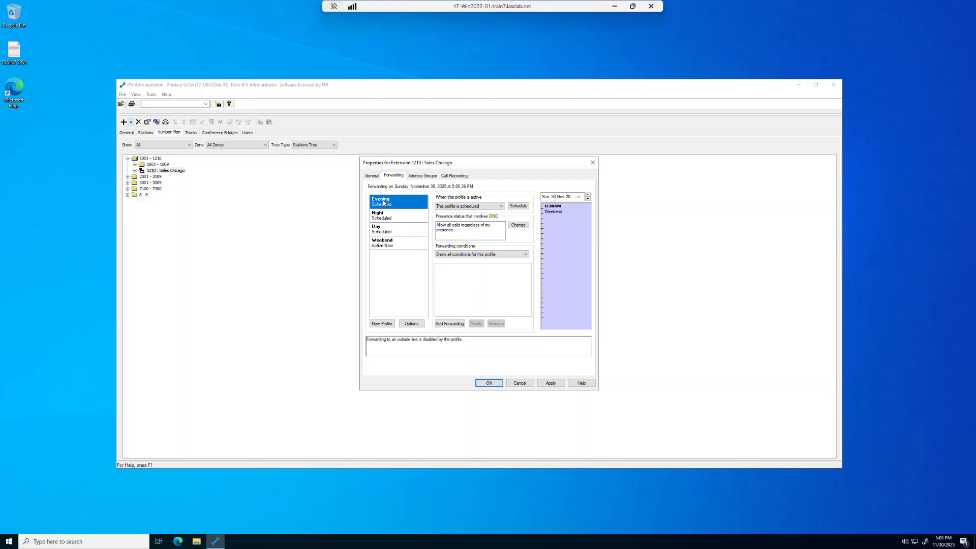
{"action": "left_click", "coordinate": [457, 324]}
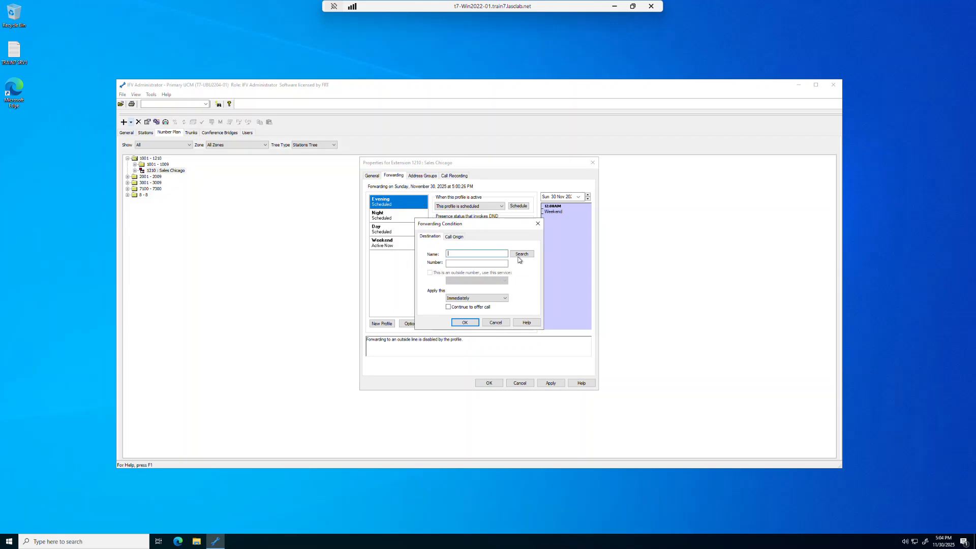
{"action": "left_click", "coordinate": [520, 255]}
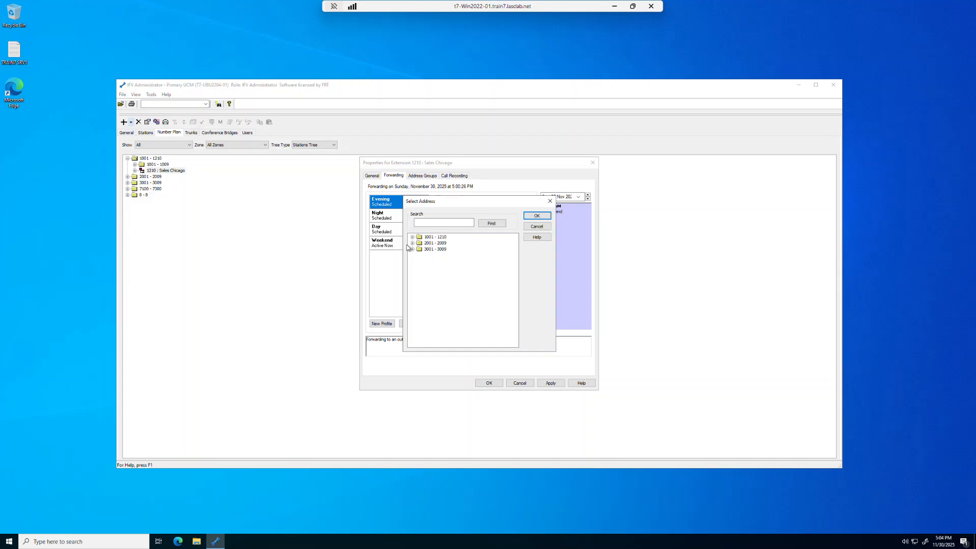
{"action": "left_click", "coordinate": [413, 237]}
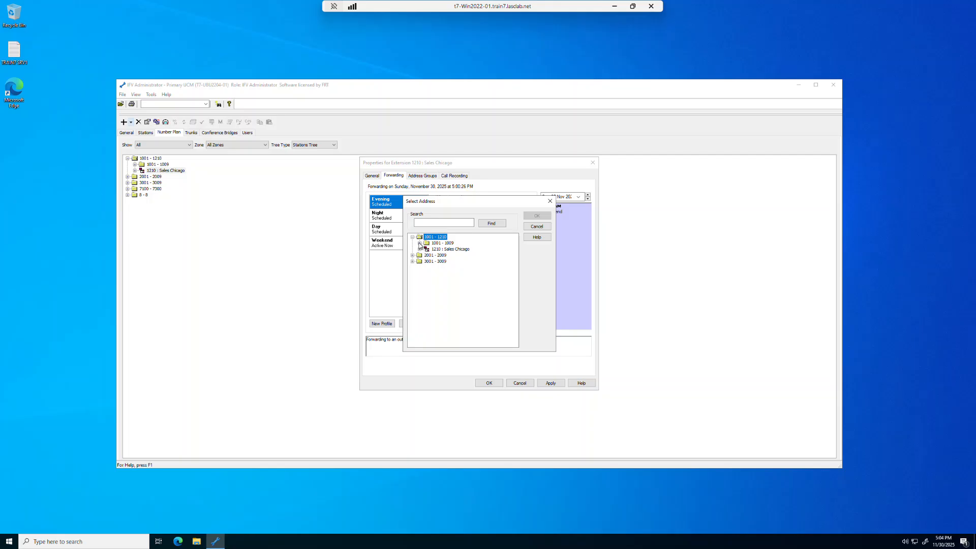
{"action": "left_click", "coordinate": [420, 243]}
{"action": "left_click", "coordinate": [457, 249]}
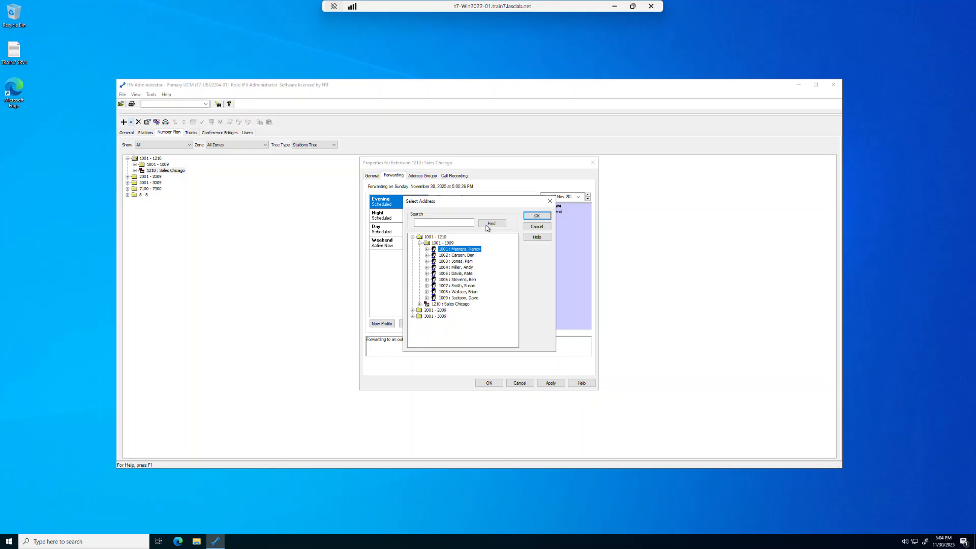
{"action": "left_click", "coordinate": [536, 216]}
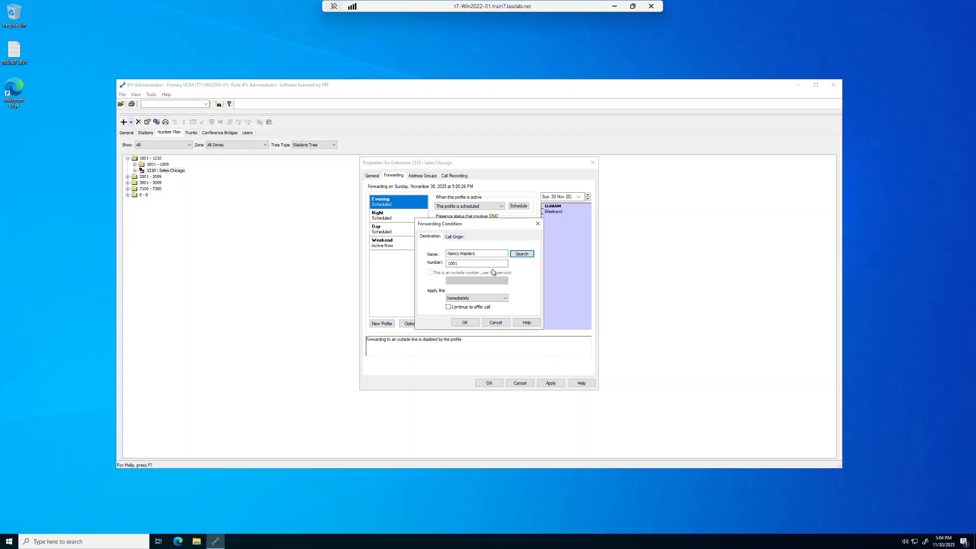
Step: Keep the Evening forwarding immediate for all calls and confirm the condition
{"action": "left_click", "coordinate": [506, 298]}
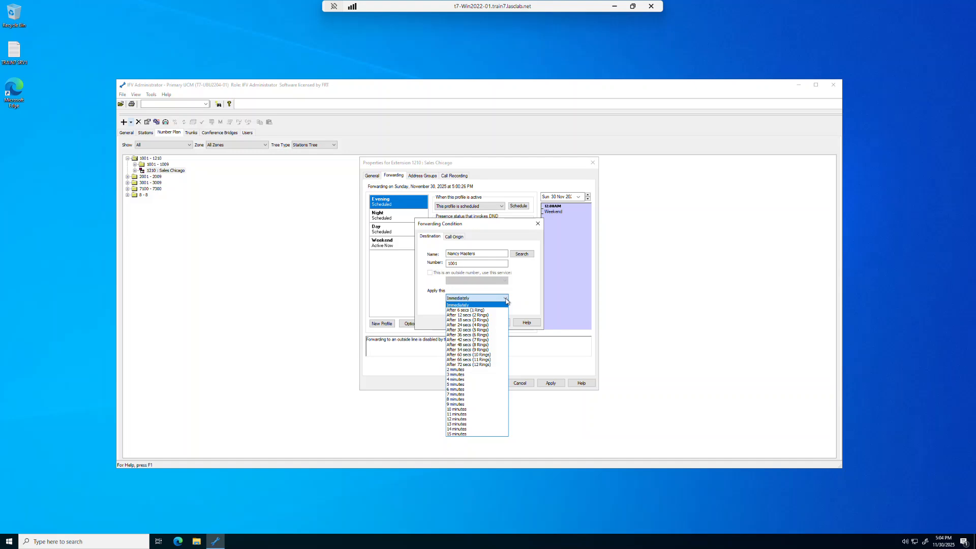
{"action": "left_click", "coordinate": [505, 301]}
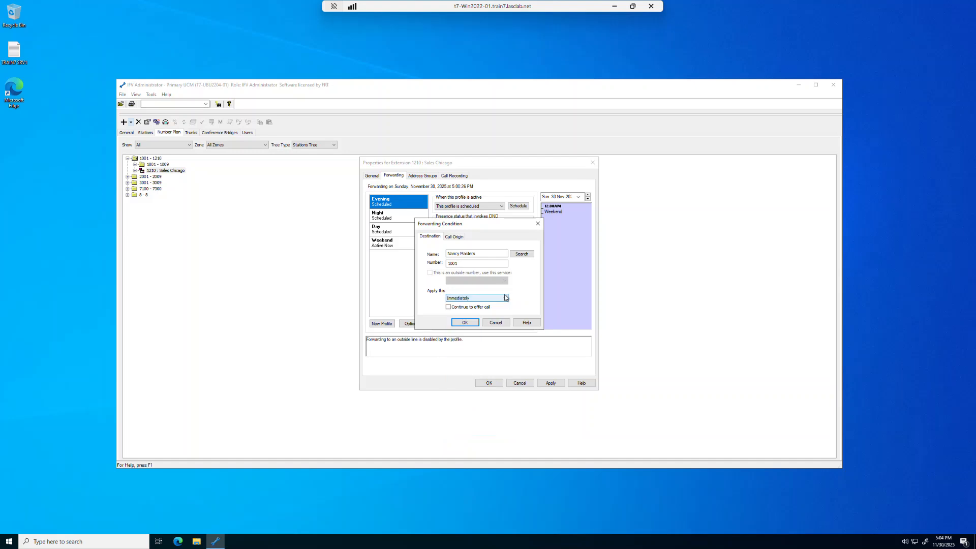
{"action": "left_click", "coordinate": [455, 237]}
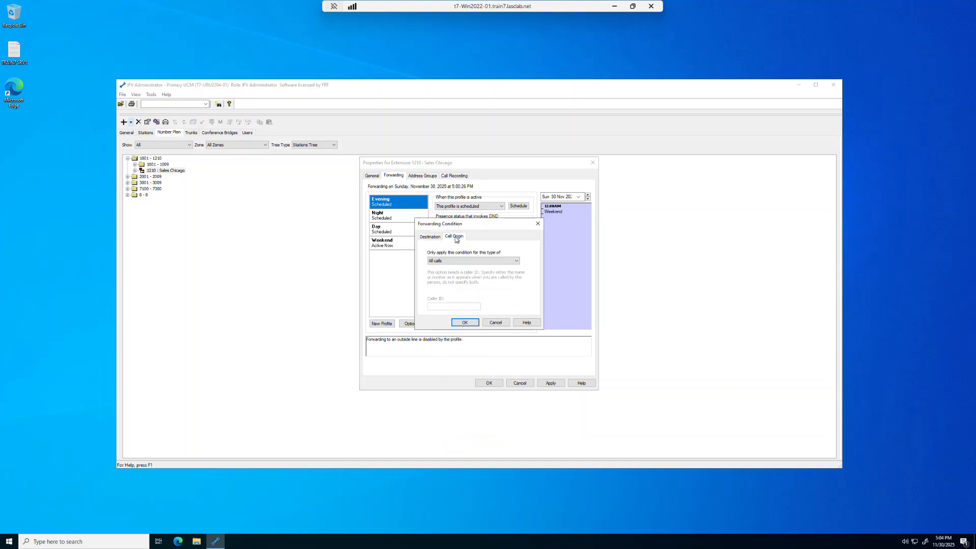
{"action": "left_click", "coordinate": [517, 262]}
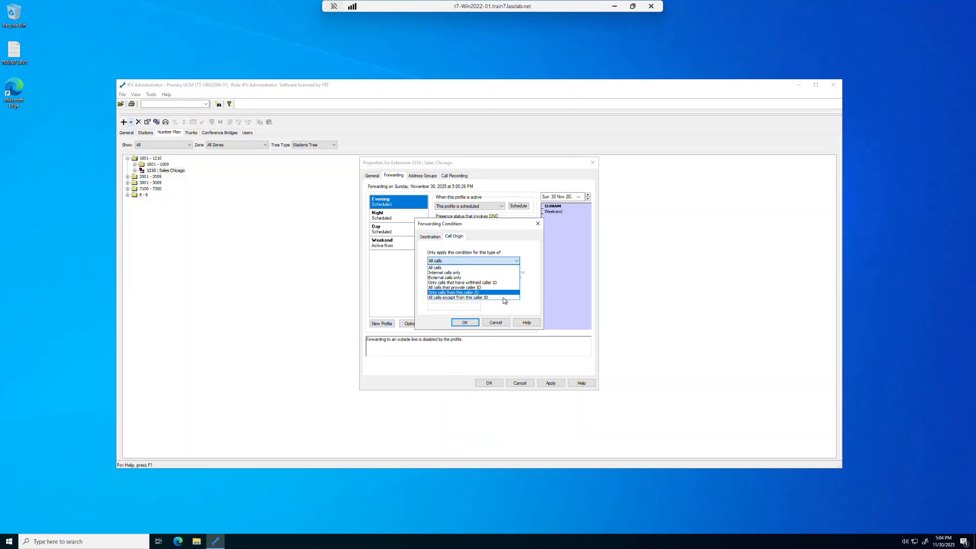
{"action": "left_click", "coordinate": [503, 324]}
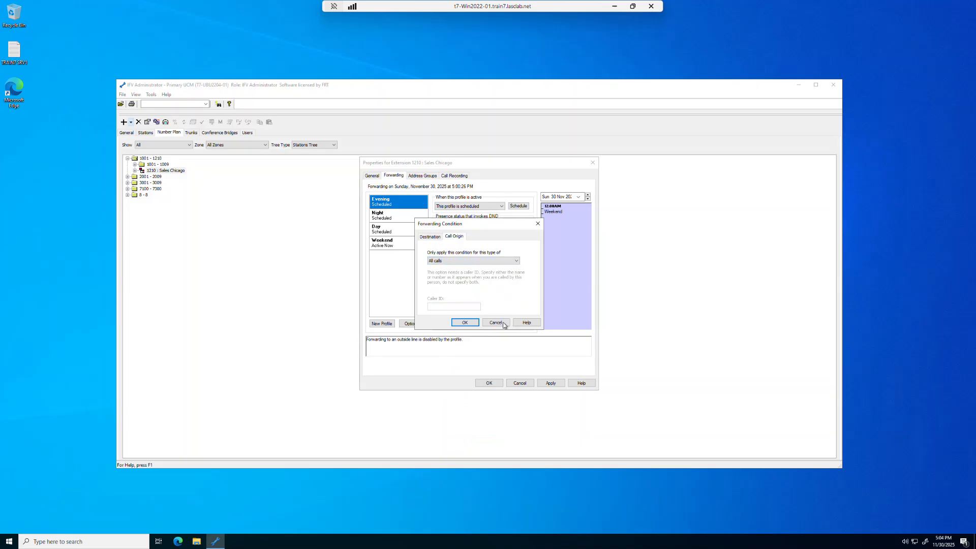
{"action": "left_click", "coordinate": [426, 237]}
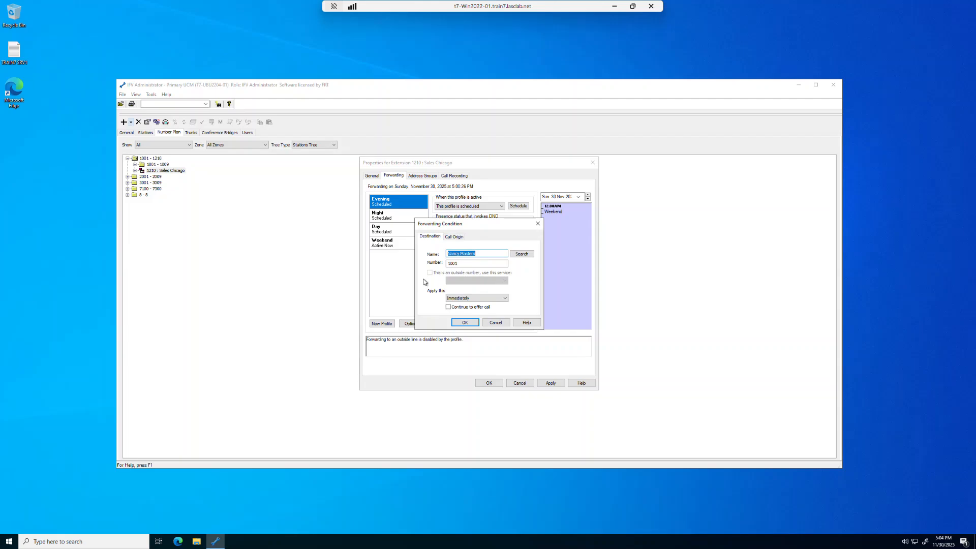
{"action": "left_click", "coordinate": [465, 322]}
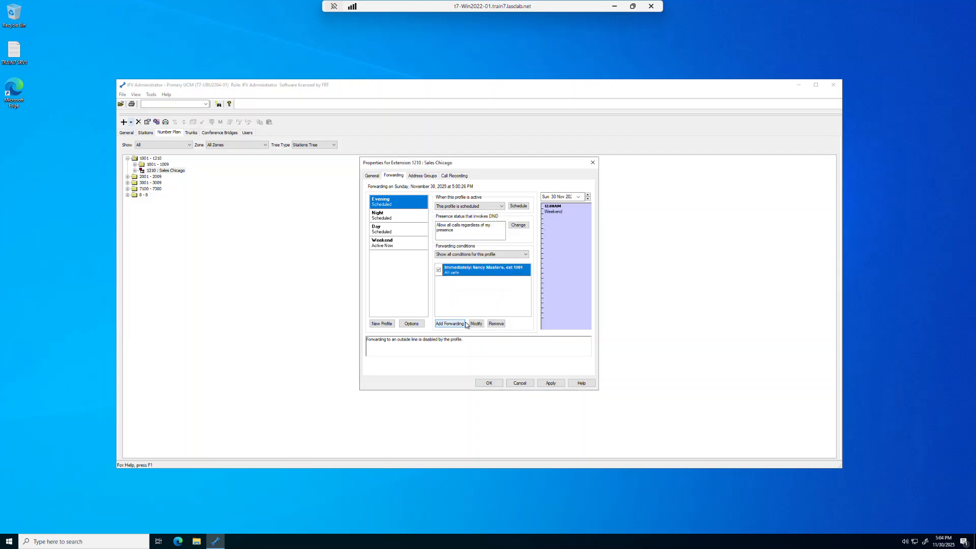
Step: Add an immediate forwarding condition to extension 1001 for the Night profile
{"action": "left_click", "coordinate": [391, 220]}
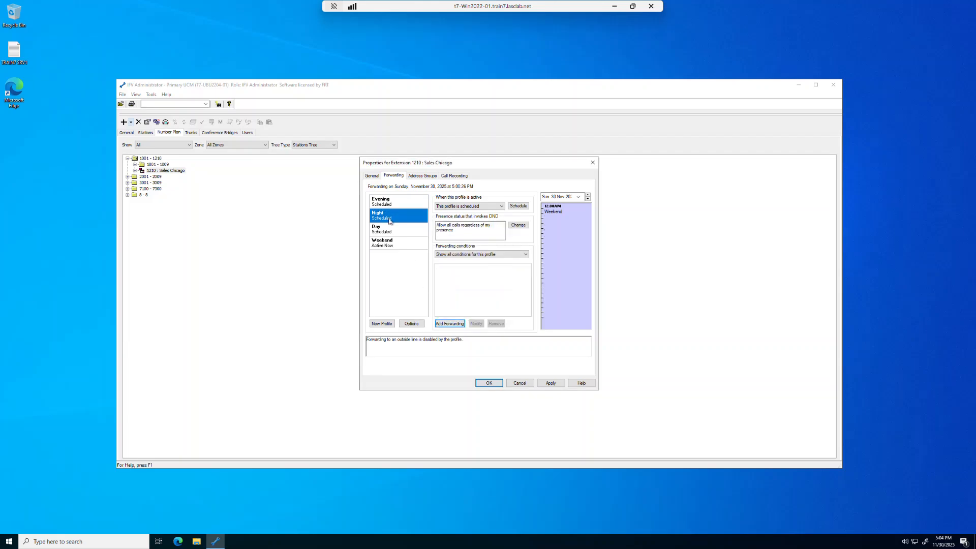
{"action": "left_click", "coordinate": [446, 321]}
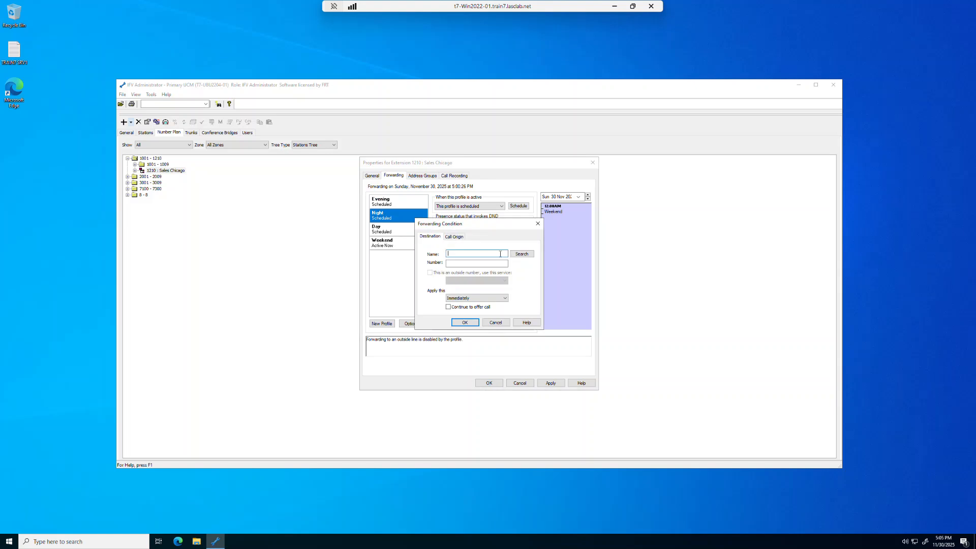
{"action": "left_click", "coordinate": [522, 254]}
{"action": "left_click", "coordinate": [412, 237]}
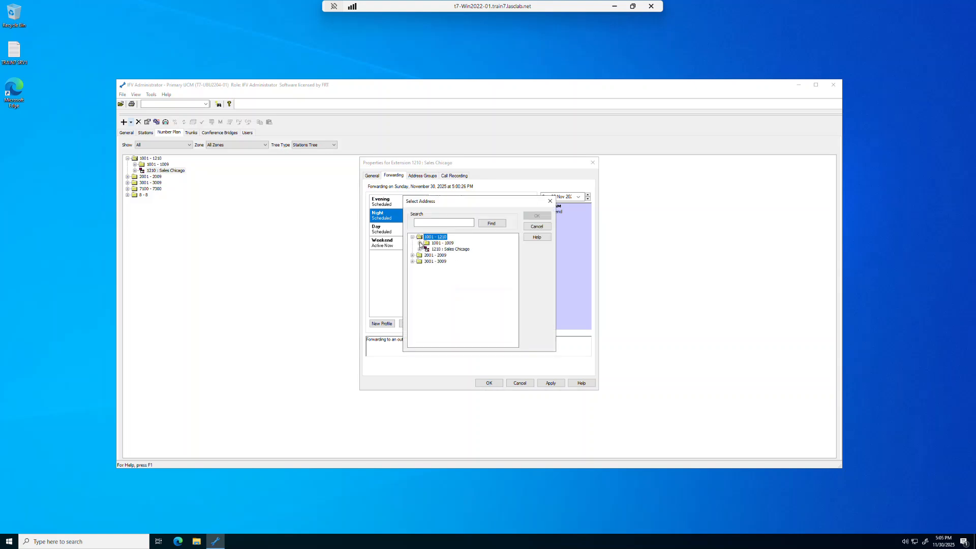
{"action": "left_click", "coordinate": [420, 243]}
{"action": "left_click", "coordinate": [459, 249]}
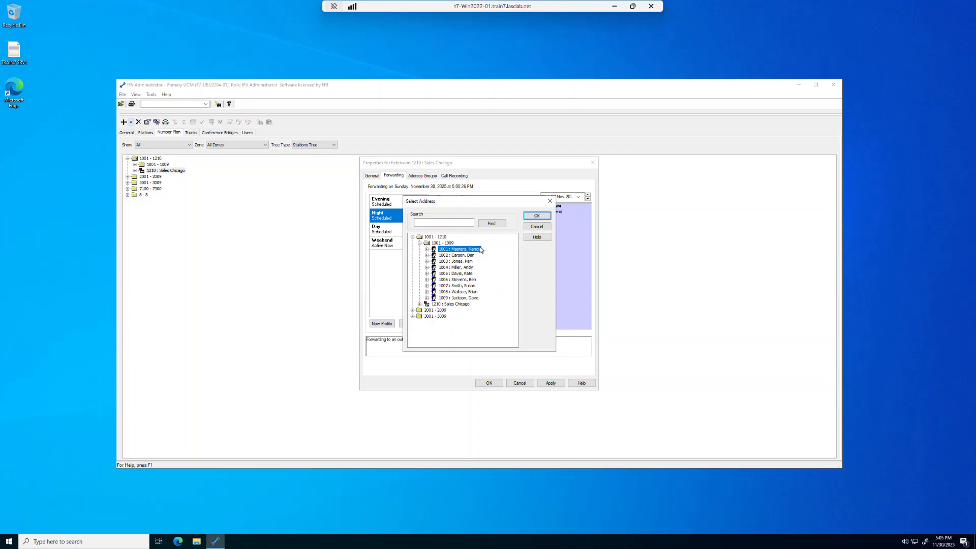
{"action": "left_click", "coordinate": [528, 218]}
{"action": "left_click", "coordinate": [472, 325]}
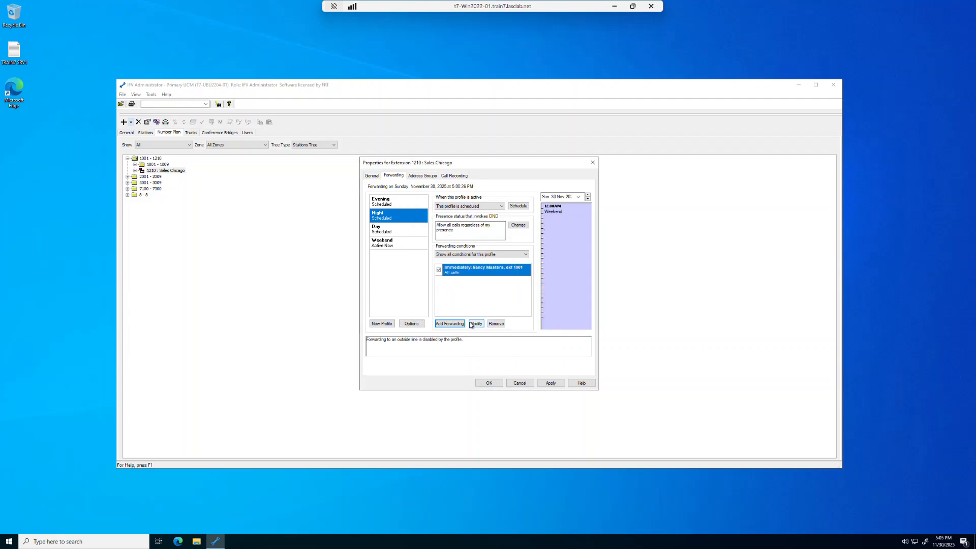
Step: Add an immediate forwarding condition to extension 1009 for the Weekend profile and save the extension properties
{"action": "left_click", "coordinate": [395, 247]}
{"action": "left_click", "coordinate": [449, 324]}
{"action": "left_click", "coordinate": [516, 255]}
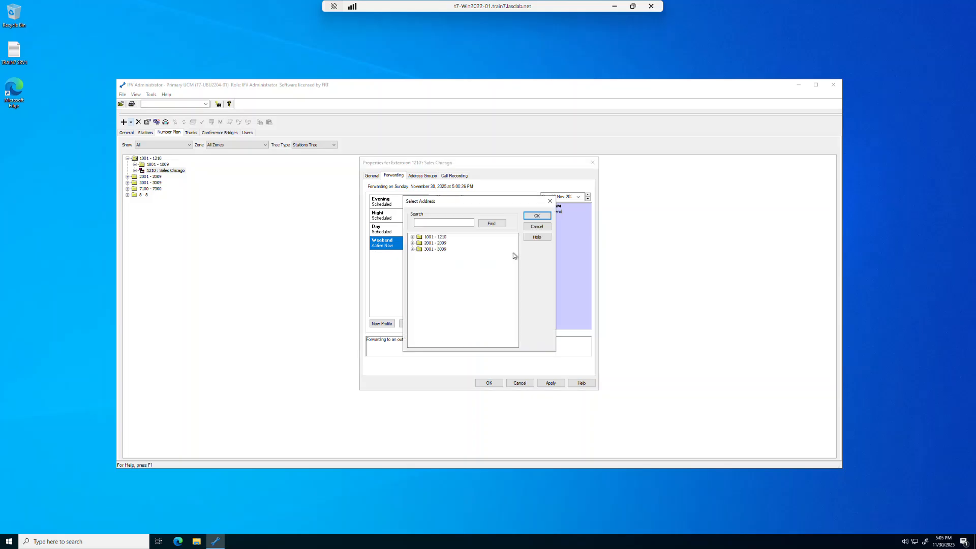
{"action": "left_click", "coordinate": [412, 237]}
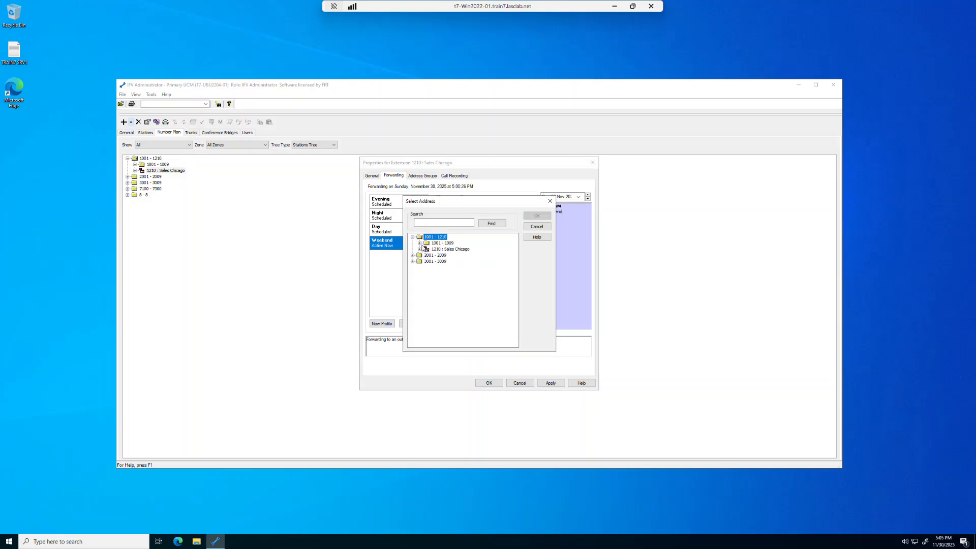
{"action": "left_click", "coordinate": [420, 243]}
{"action": "left_click", "coordinate": [451, 298]}
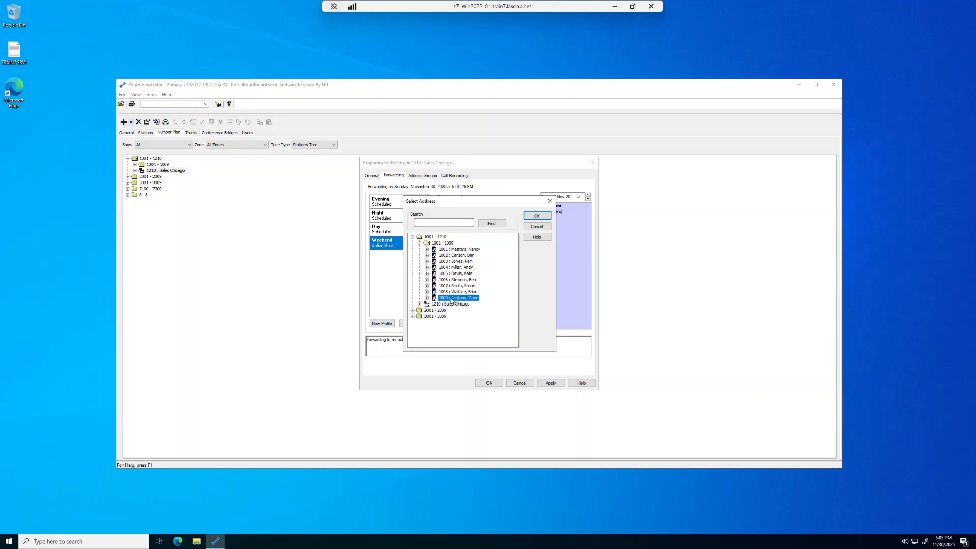
{"action": "left_click", "coordinate": [529, 216]}
{"action": "left_click", "coordinate": [464, 323]}
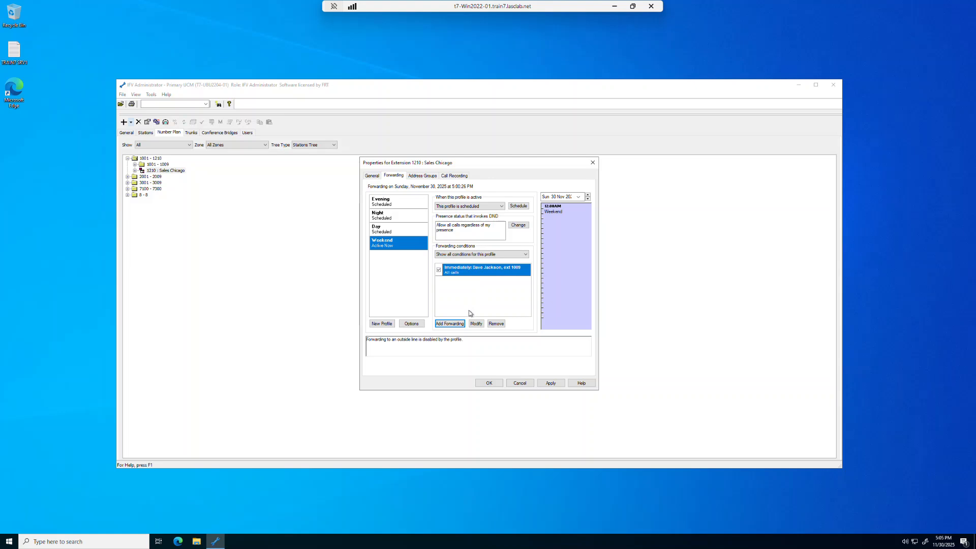
{"action": "left_click", "coordinate": [491, 385]}
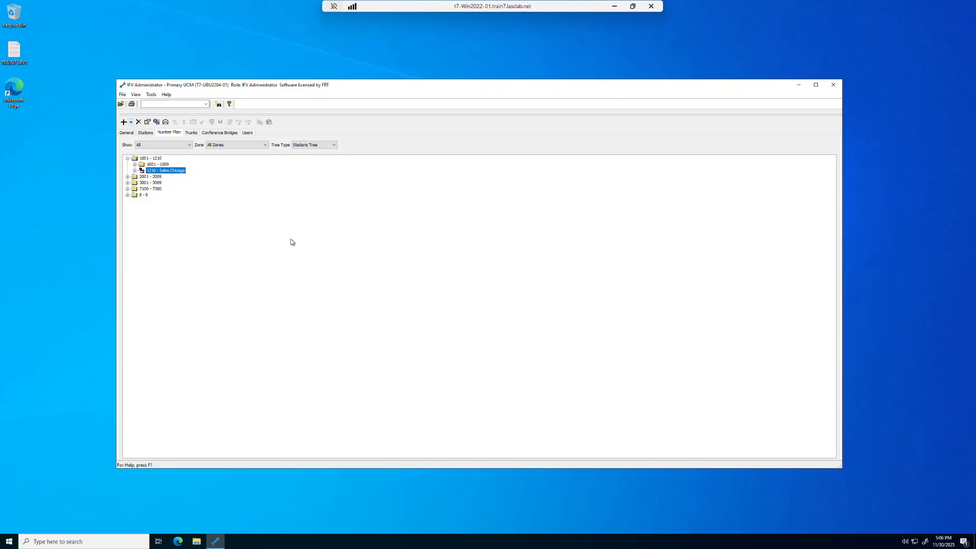
Step: Open the Default Queuing Announcement under Queue Announcements and play its audio file before closing its properties
{"action": "left_click", "coordinate": [125, 134]}
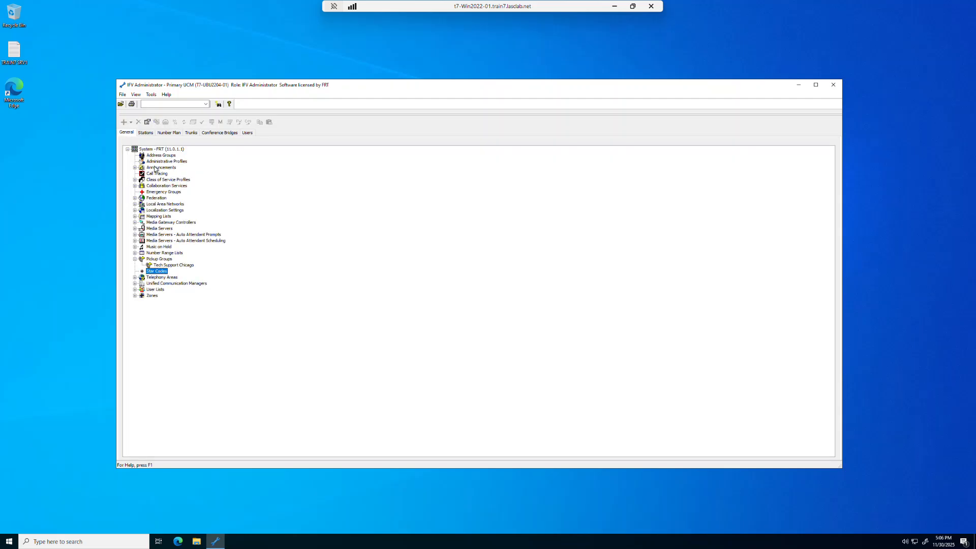
{"action": "left_click", "coordinate": [135, 167]}
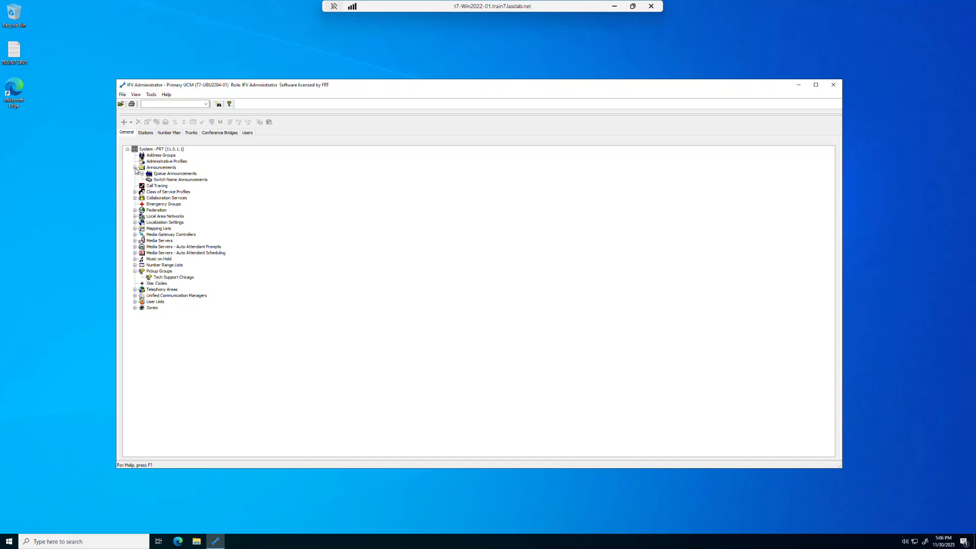
{"action": "left_click", "coordinate": [170, 175]}
{"action": "left_click", "coordinate": [143, 173]}
{"action": "double_click", "coordinate": [178, 181]}
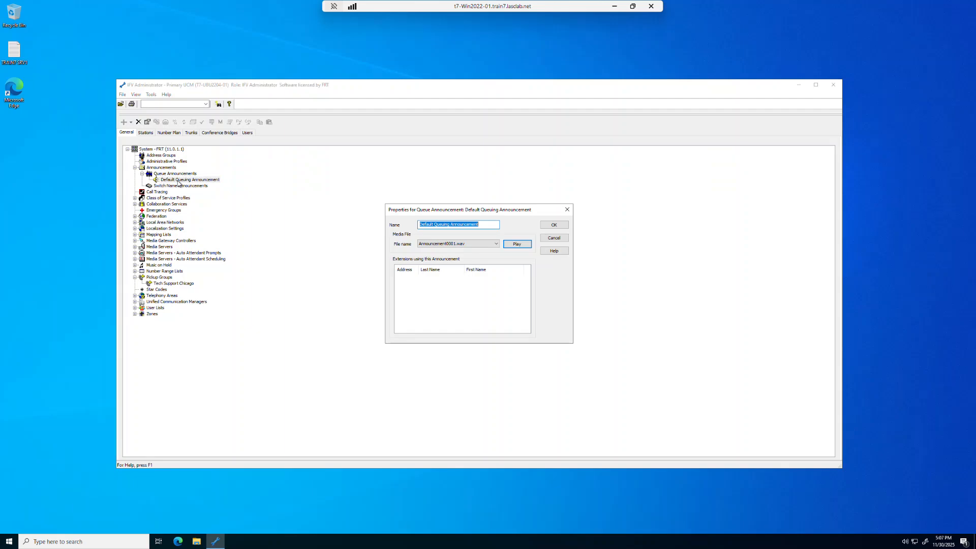
{"action": "left_click", "coordinate": [517, 245]}
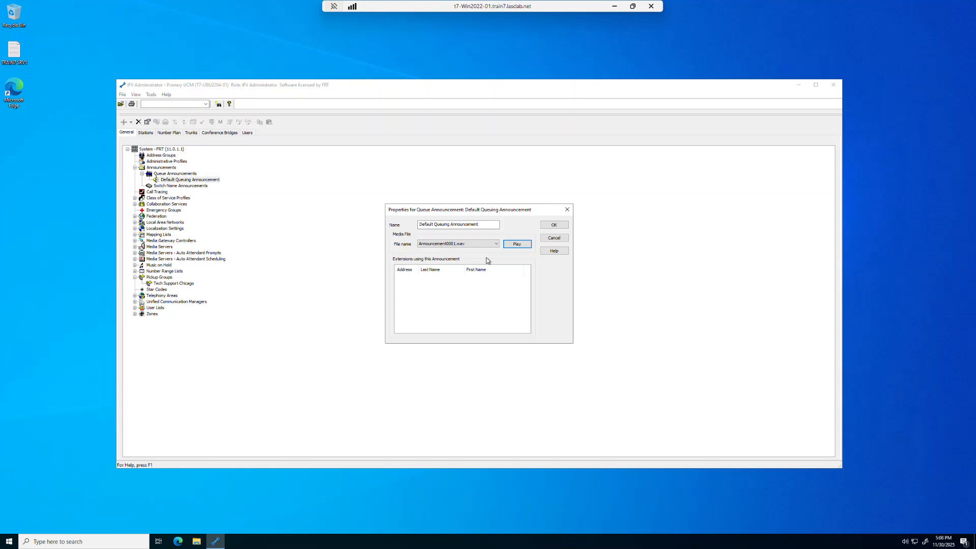
{"action": "left_click", "coordinate": [552, 225]}
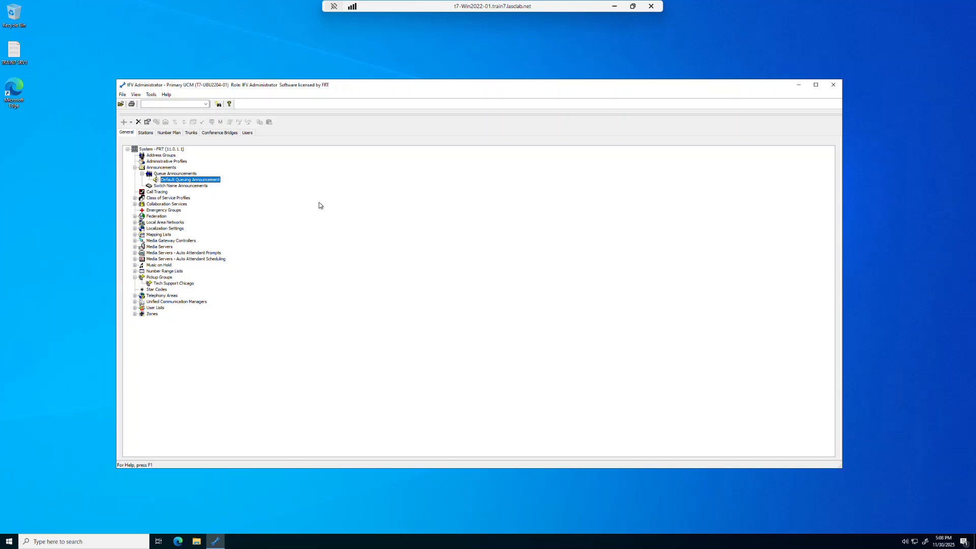
Step: Enable queuing on extension 1210 Sales Chicago with the Default Queuing Announcement and apply the change
{"action": "left_click", "coordinate": [166, 133]}
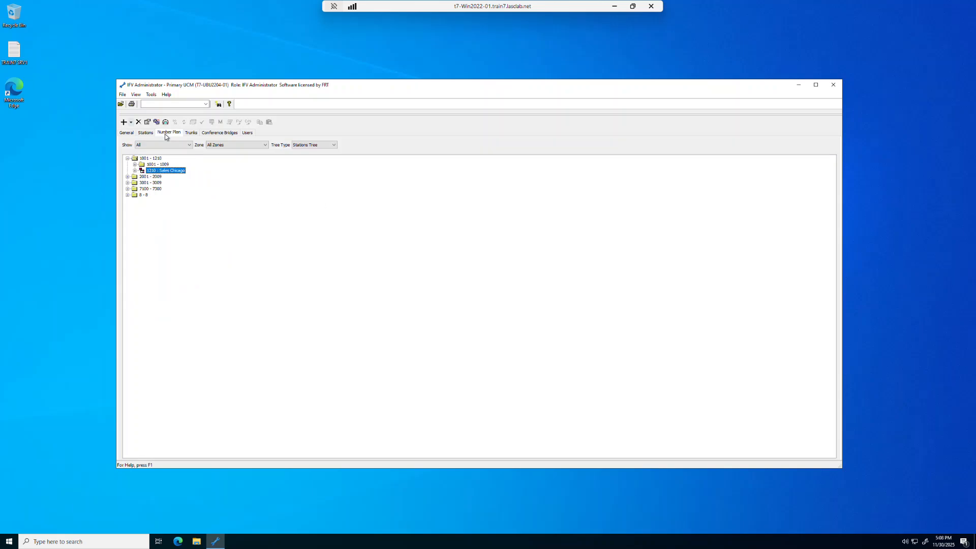
{"action": "double_click", "coordinate": [171, 172]}
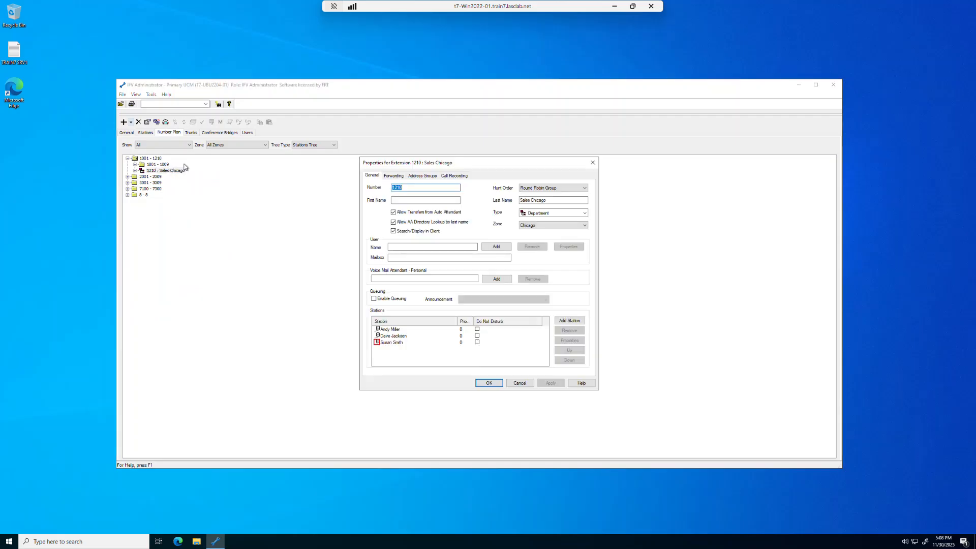
{"action": "left_click", "coordinate": [392, 176]}
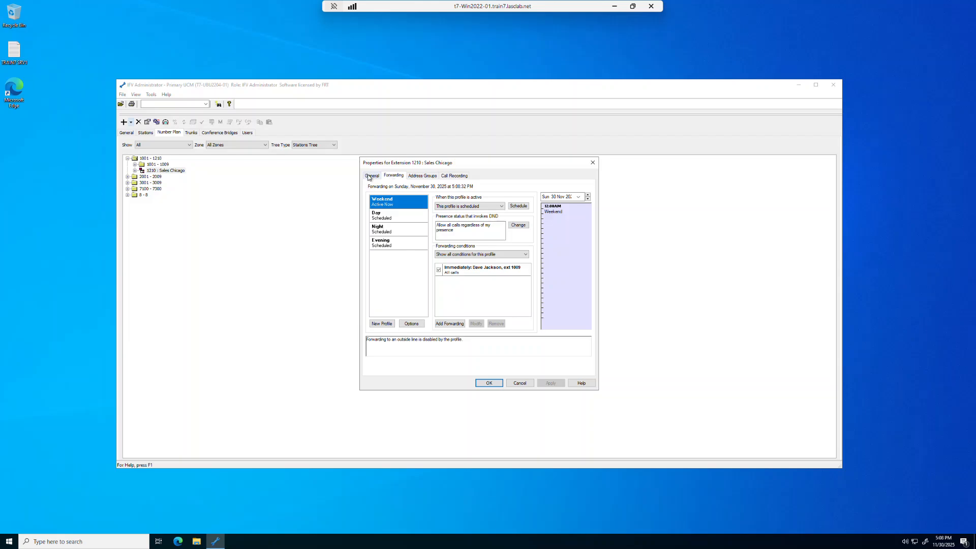
{"action": "left_click", "coordinate": [370, 176]}
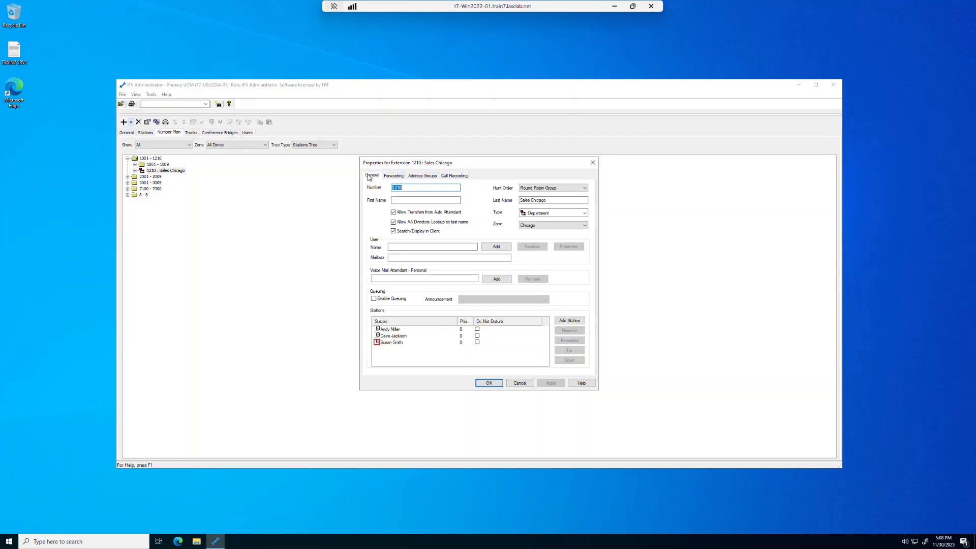
{"action": "left_click", "coordinate": [374, 299]}
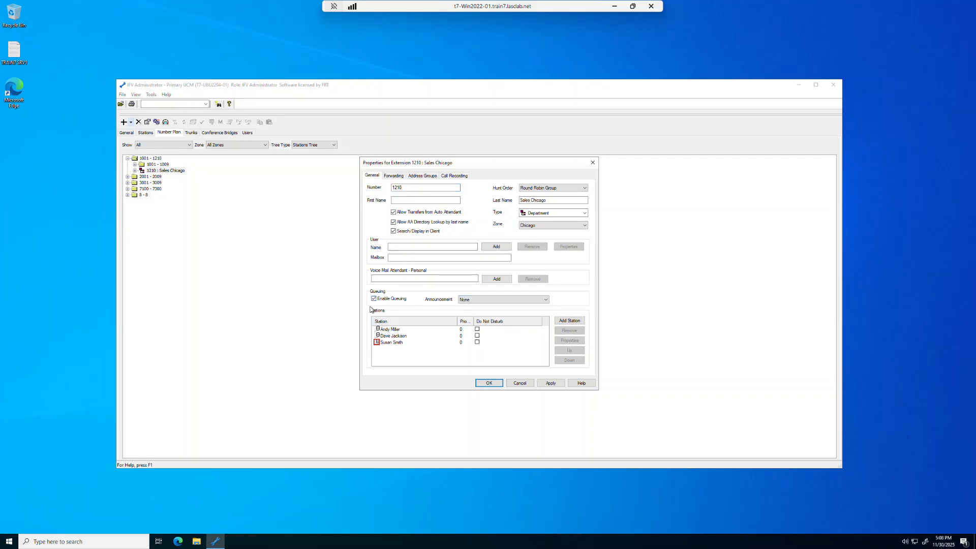
{"action": "left_click", "coordinate": [472, 300]}
{"action": "left_click", "coordinate": [472, 312]}
{"action": "left_click", "coordinate": [552, 384]}
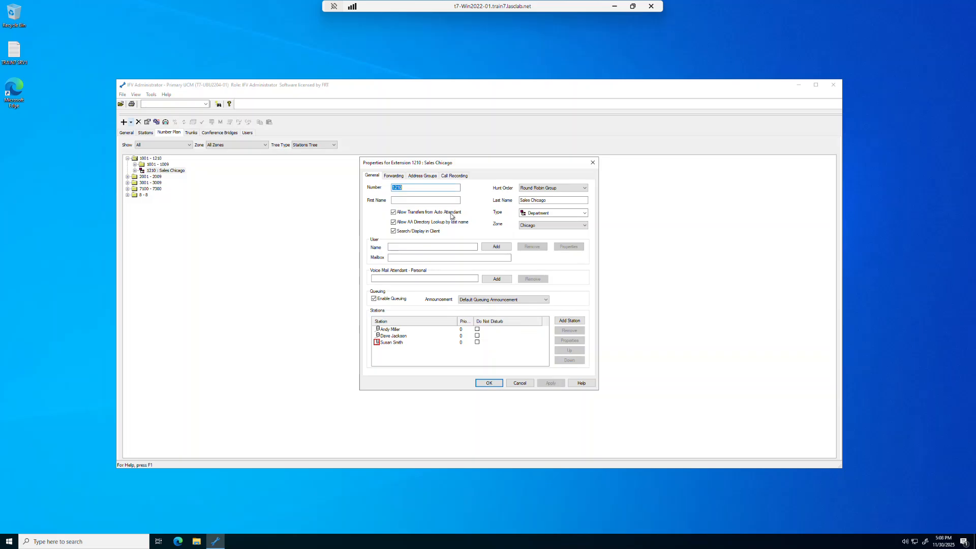
{"action": "left_click", "coordinate": [395, 176]}
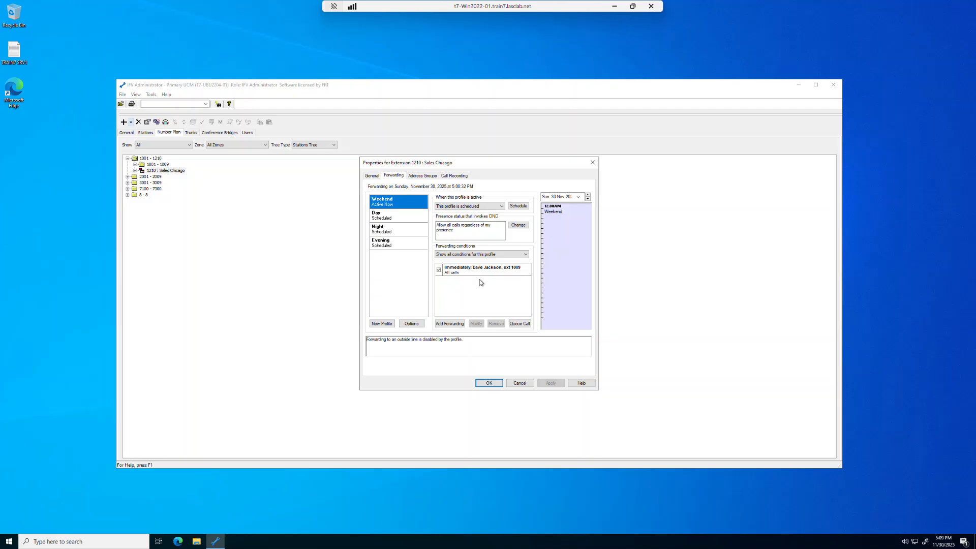
{"action": "left_click", "coordinate": [391, 219]}
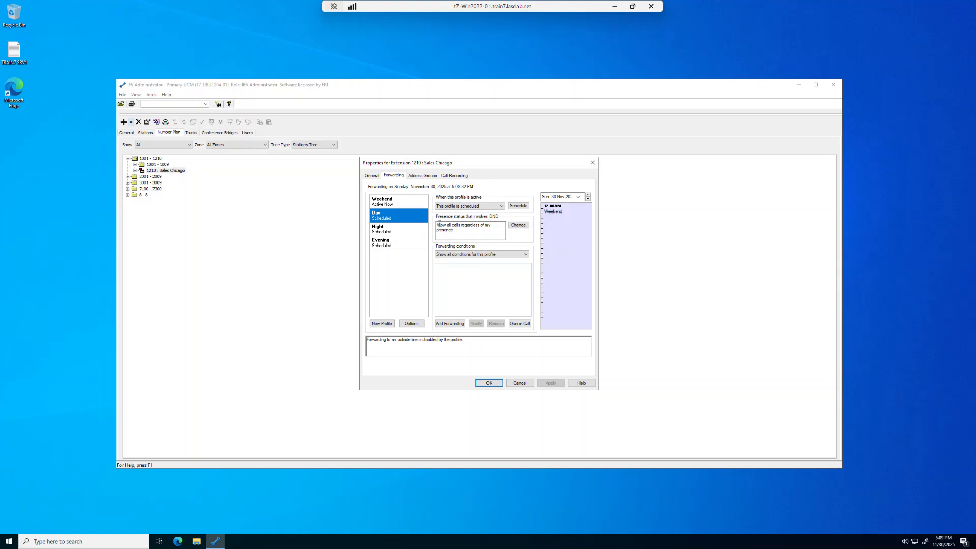
{"action": "left_click", "coordinate": [521, 325]}
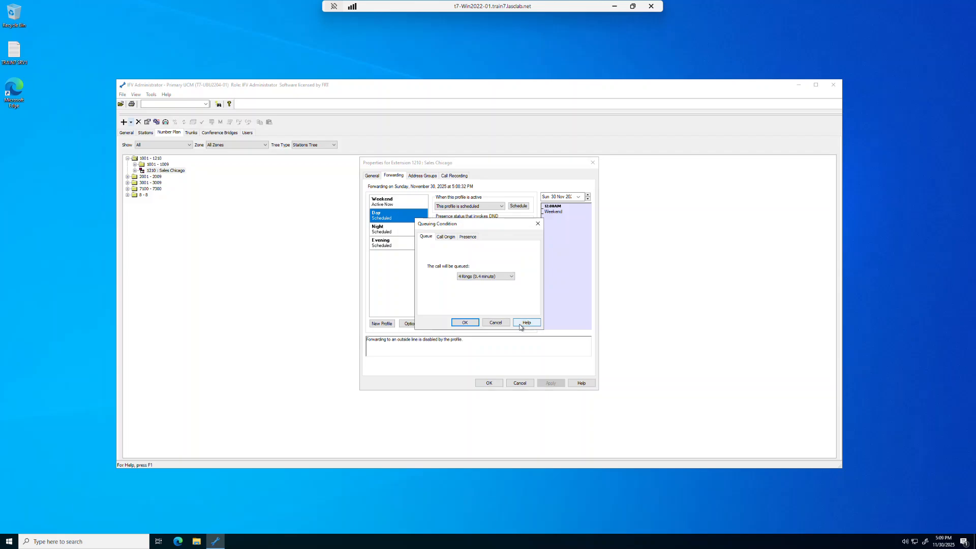
{"action": "left_click", "coordinate": [512, 277]}
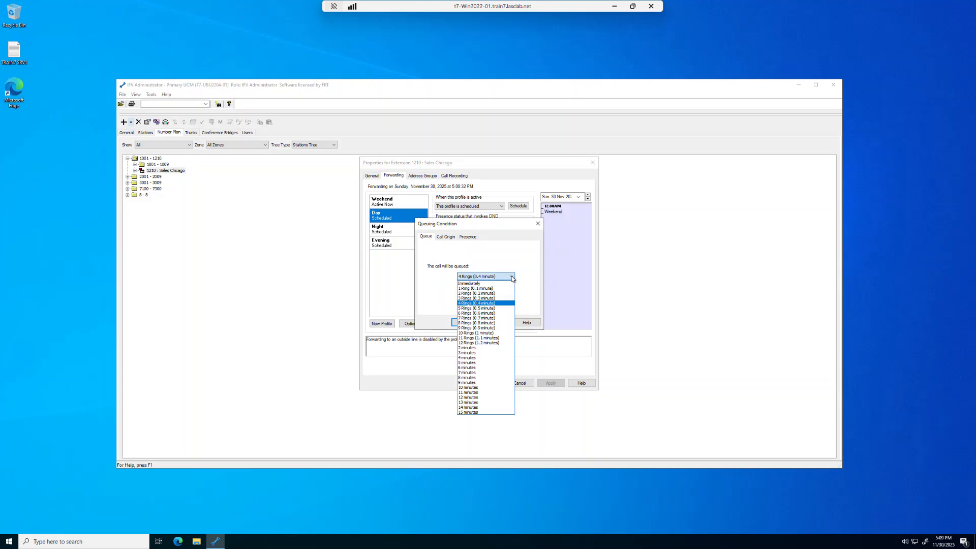
{"action": "left_click", "coordinate": [506, 309]}
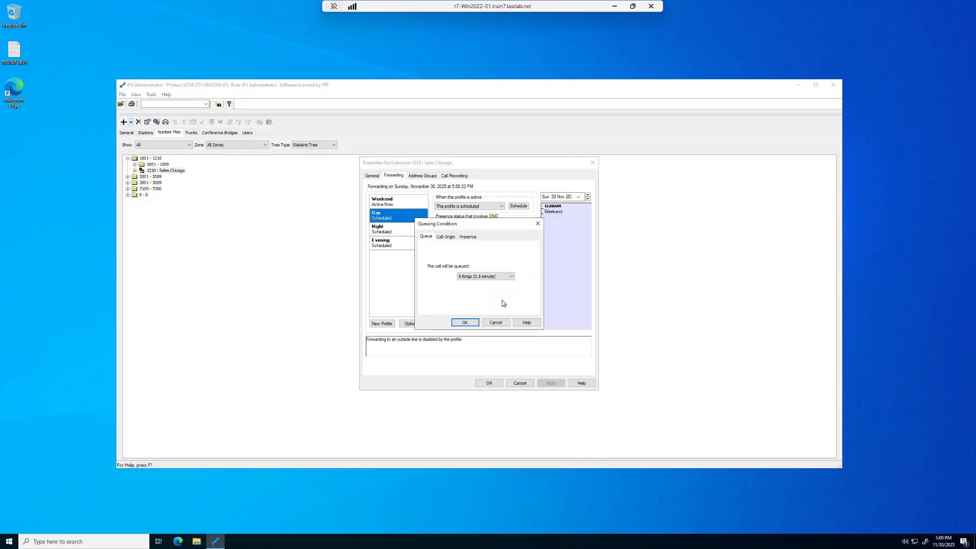
{"action": "left_click", "coordinate": [445, 238]}
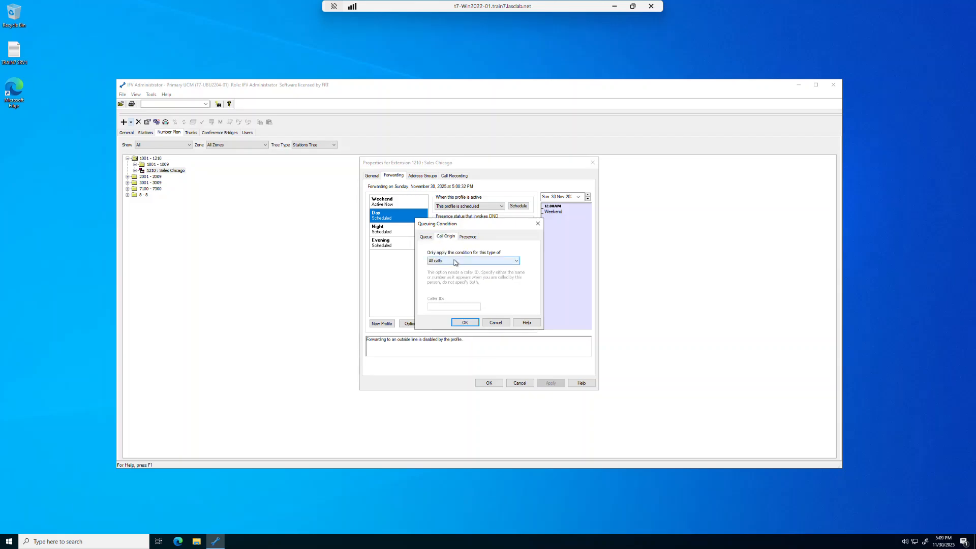
{"action": "left_click", "coordinate": [454, 263]}
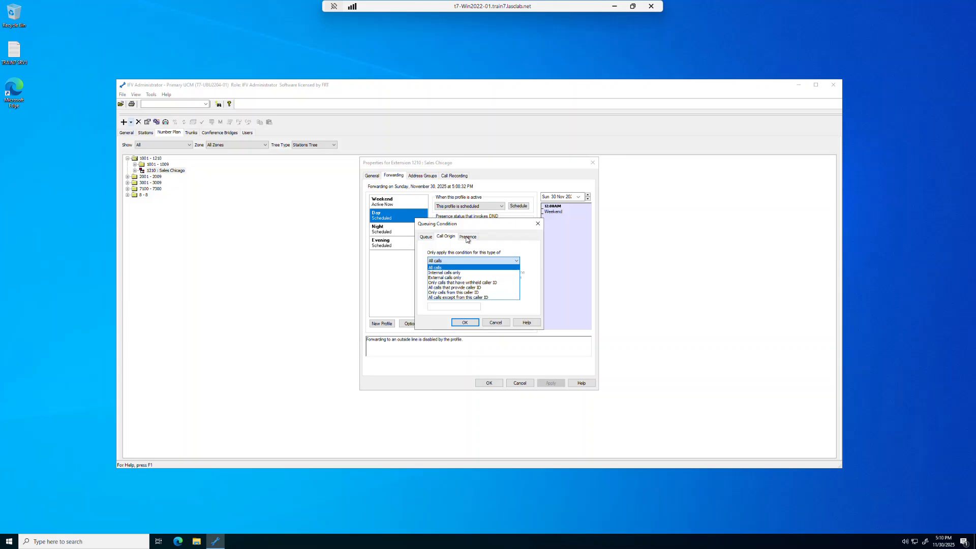
{"action": "left_click", "coordinate": [501, 323]}
{"action": "left_click", "coordinate": [500, 323]}
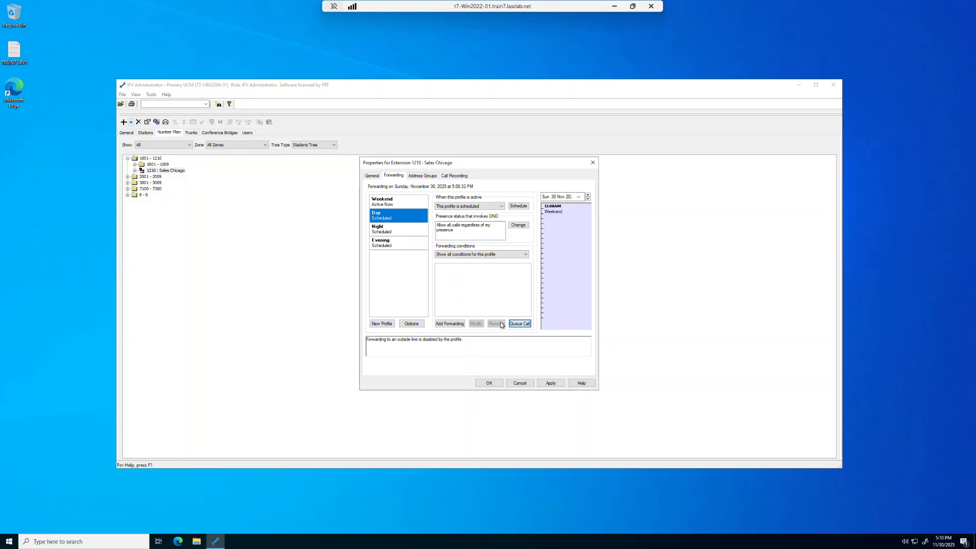
Step: Add a queue-call condition after 5 Rings (0.5 minute) to the Day profile and save the extension properties
{"action": "left_click", "coordinate": [522, 325]}
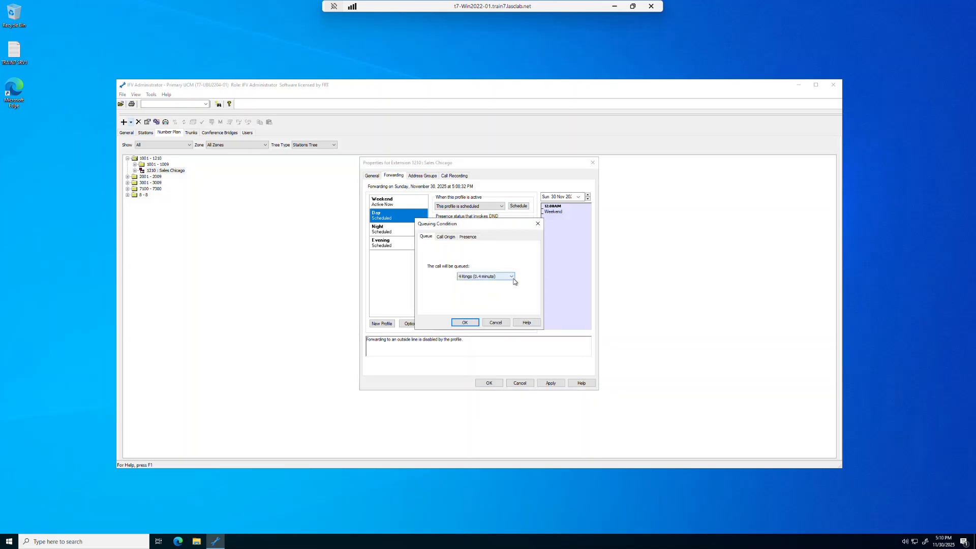
{"action": "left_click", "coordinate": [511, 277]}
{"action": "left_click", "coordinate": [503, 307]}
{"action": "left_click", "coordinate": [464, 322]}
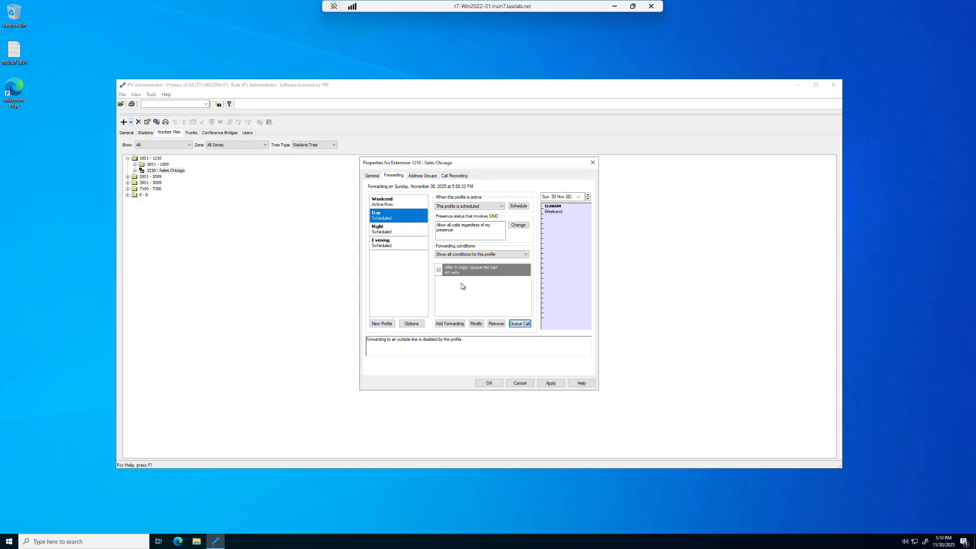
{"action": "left_click", "coordinate": [489, 384]}
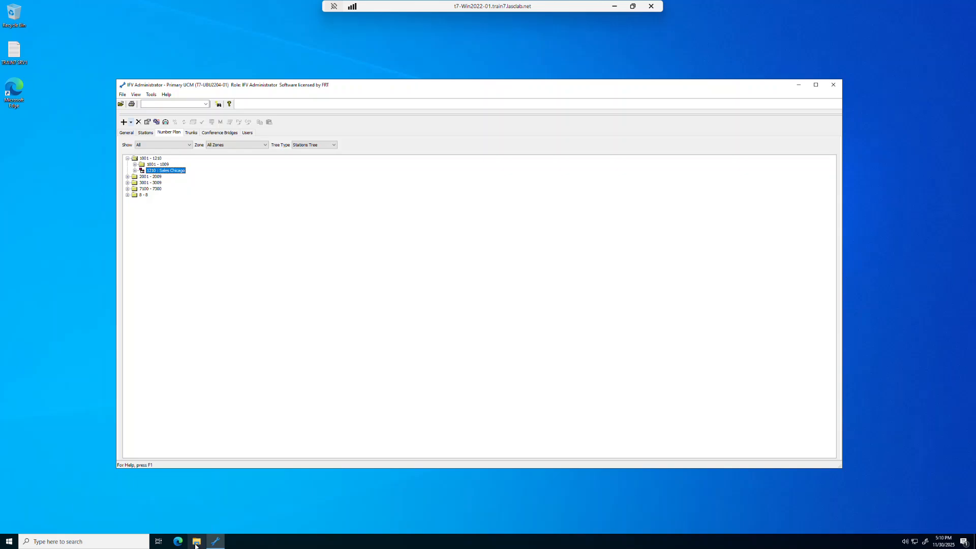
Step: Open File Explorer and browse to the network share \\t7-Ubu2204-01
{"action": "left_click", "coordinate": [195, 542]}
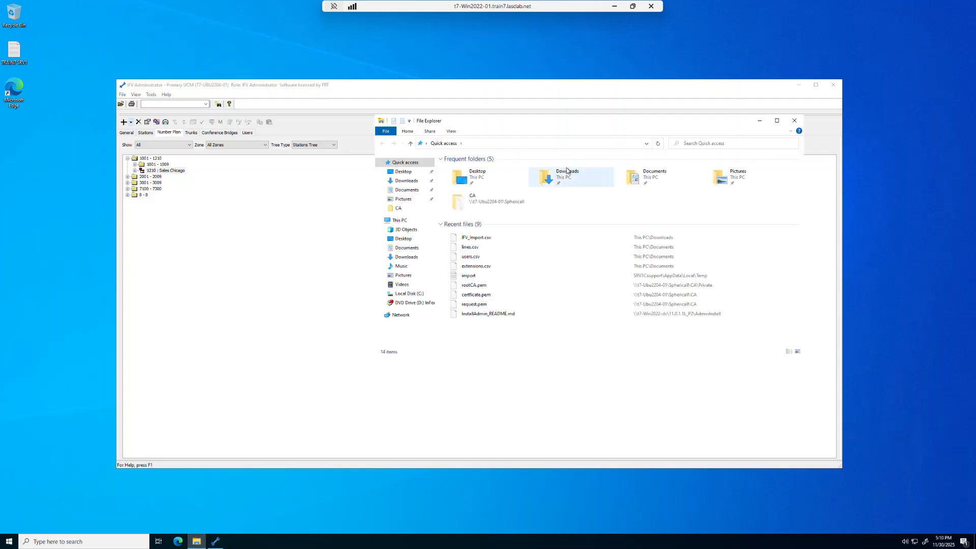
{"action": "left_click_drag", "start_coordinate": [565, 124], "coordinate": [511, 176]}
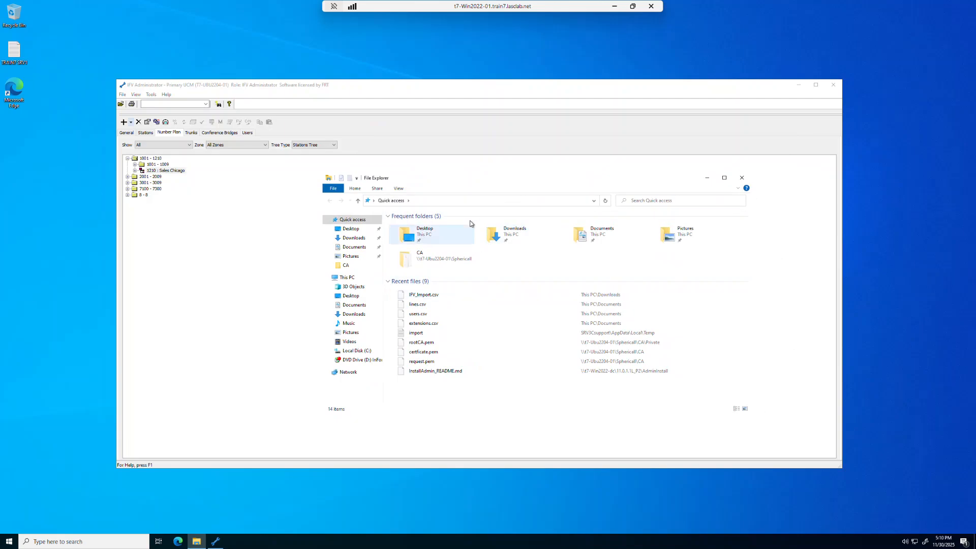
{"action": "left_click", "coordinate": [469, 202]}
{"action": "type", "text": "\\\\t"}
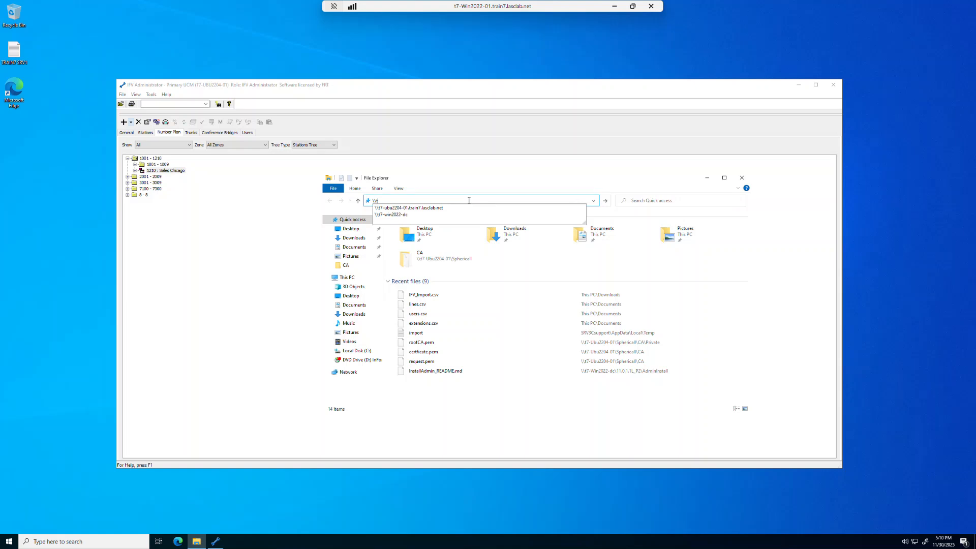
{"action": "type", "text": "7-U"}
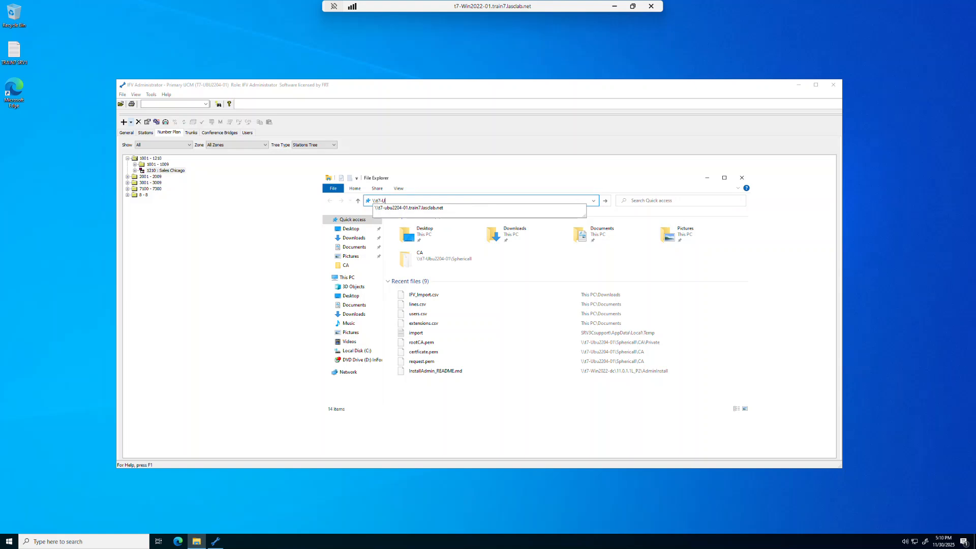
{"action": "type", "text": "bu2204-01"}
{"action": "key", "text": "Return"}
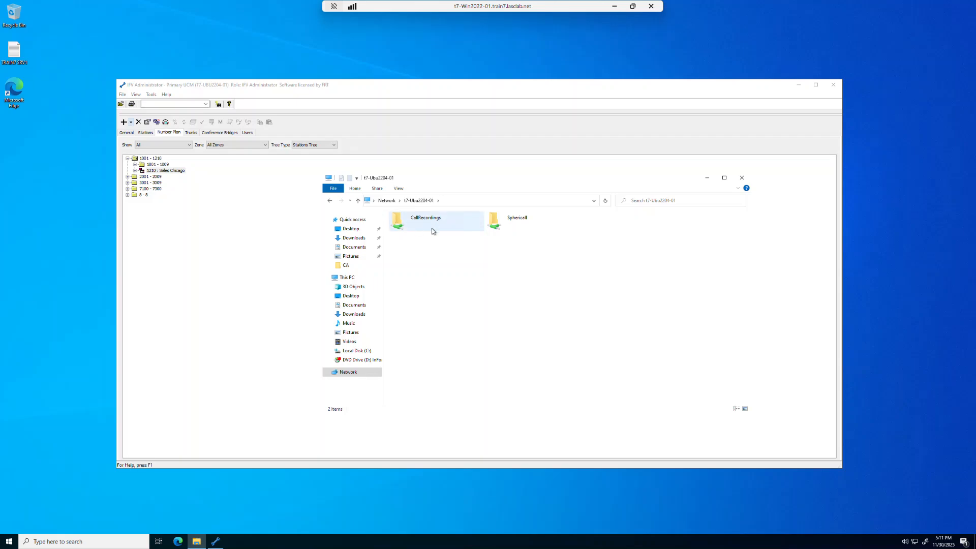
Step: Open the Sphericall\MediaServer\AA\en folder to examine the announcement audio files, then close File Explorer
{"action": "left_click", "coordinate": [523, 221]}
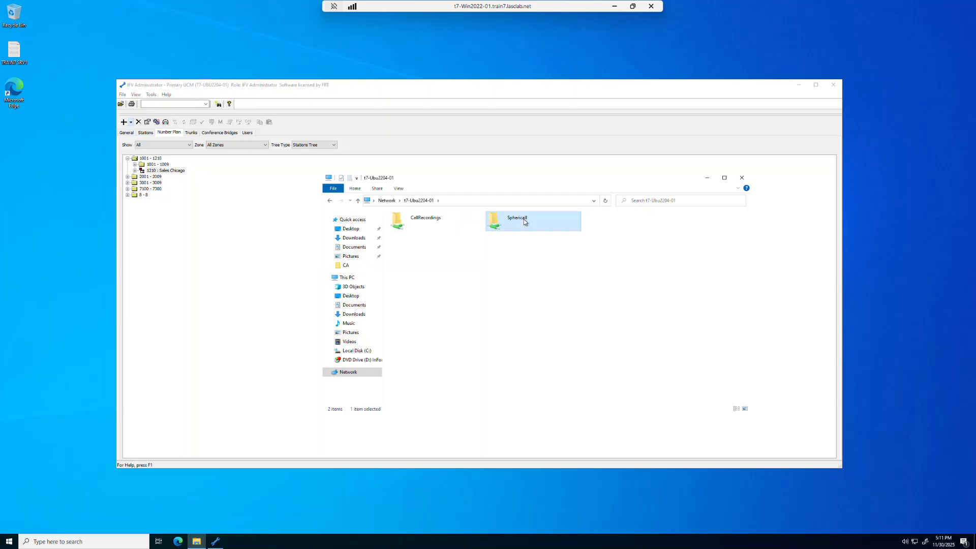
{"action": "double_click", "coordinate": [525, 222]}
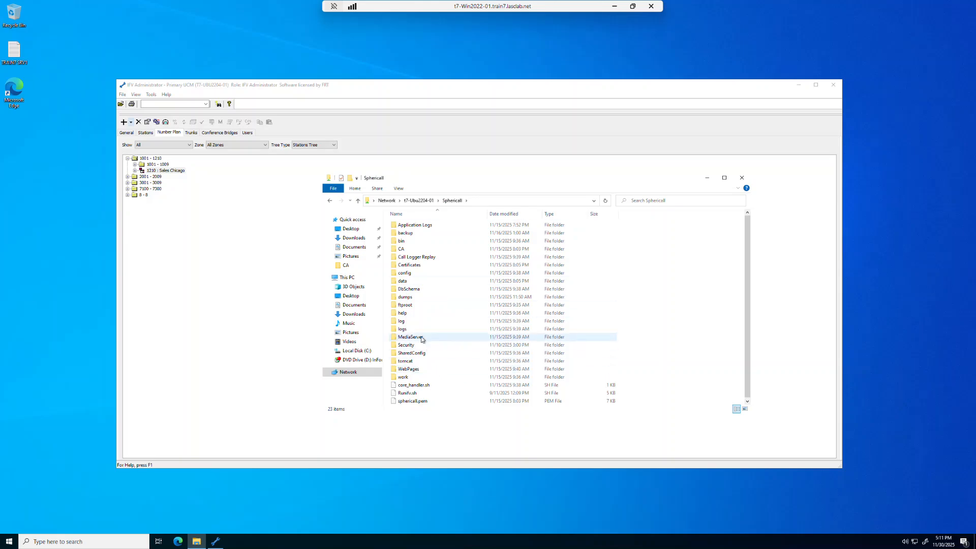
{"action": "mouse_move", "coordinate": [421, 339]}
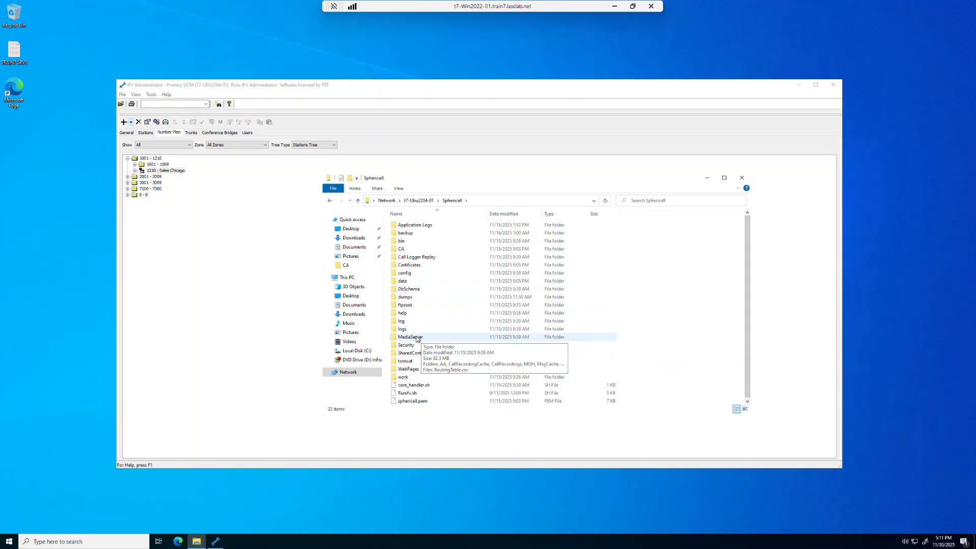
{"action": "double_click", "coordinate": [423, 338]}
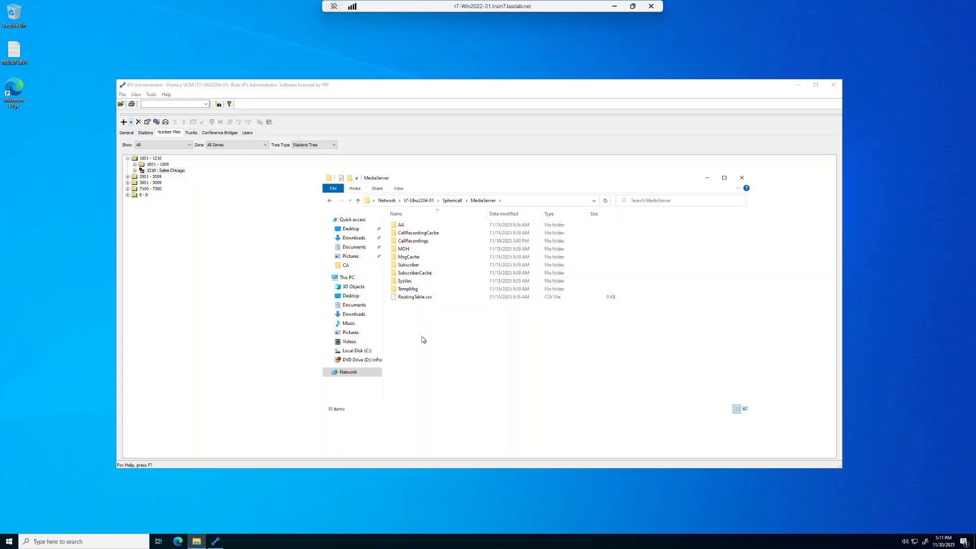
{"action": "double_click", "coordinate": [410, 226]}
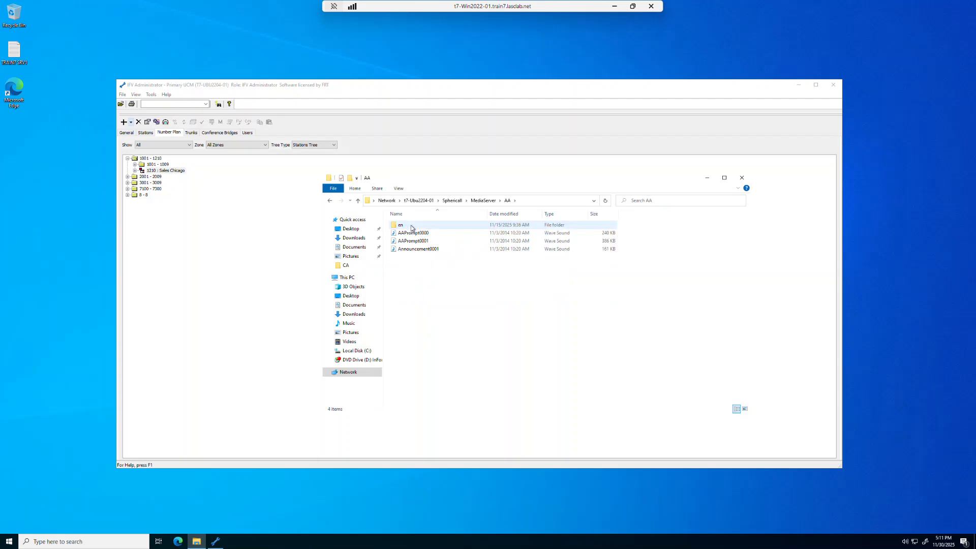
{"action": "mouse_move", "coordinate": [407, 227]}
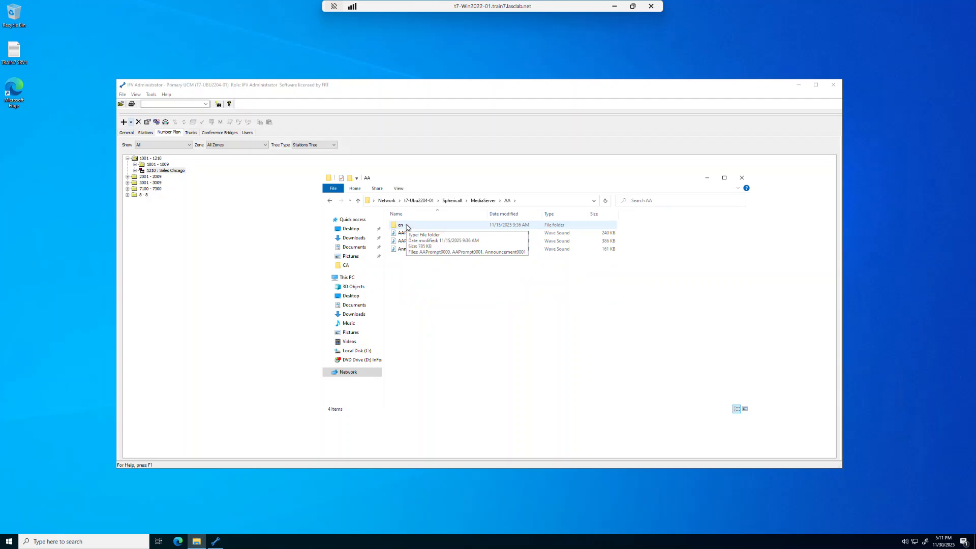
{"action": "double_click", "coordinate": [407, 226]}
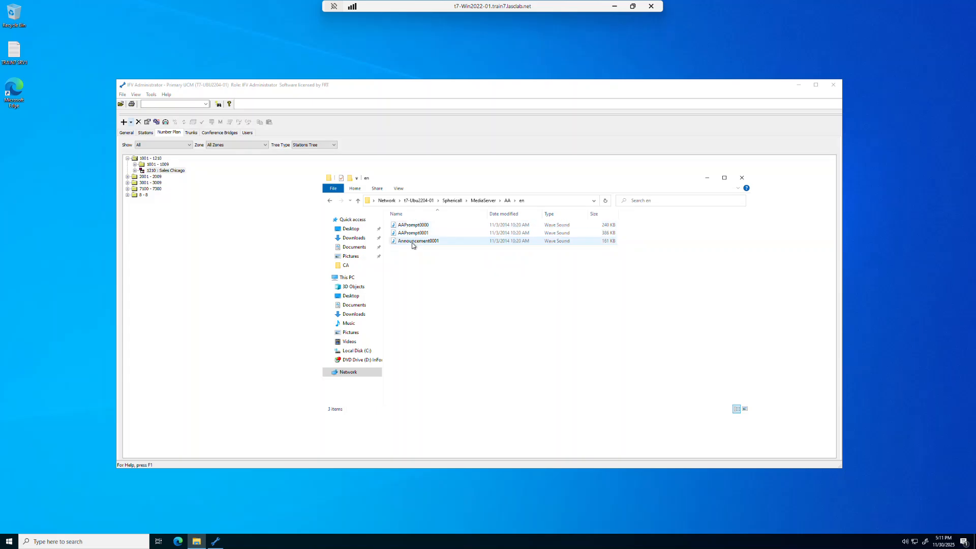
{"action": "mouse_move", "coordinate": [413, 245]}
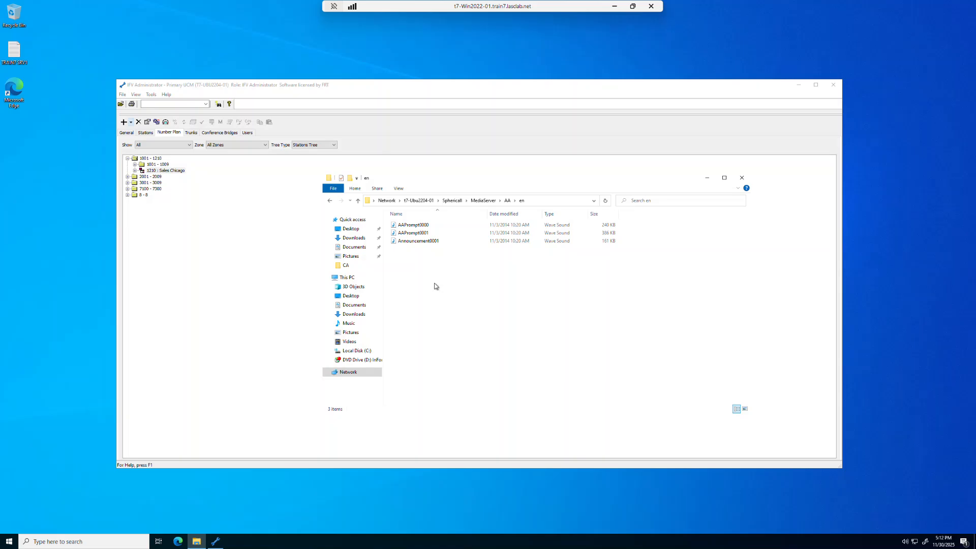
{"action": "left_click", "coordinate": [742, 179]}
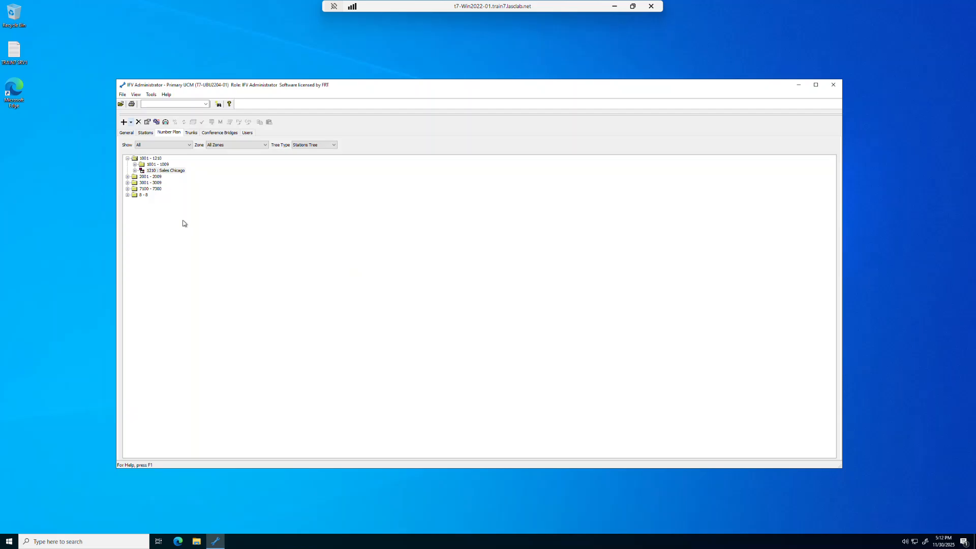
{"action": "left_click", "coordinate": [127, 158]}
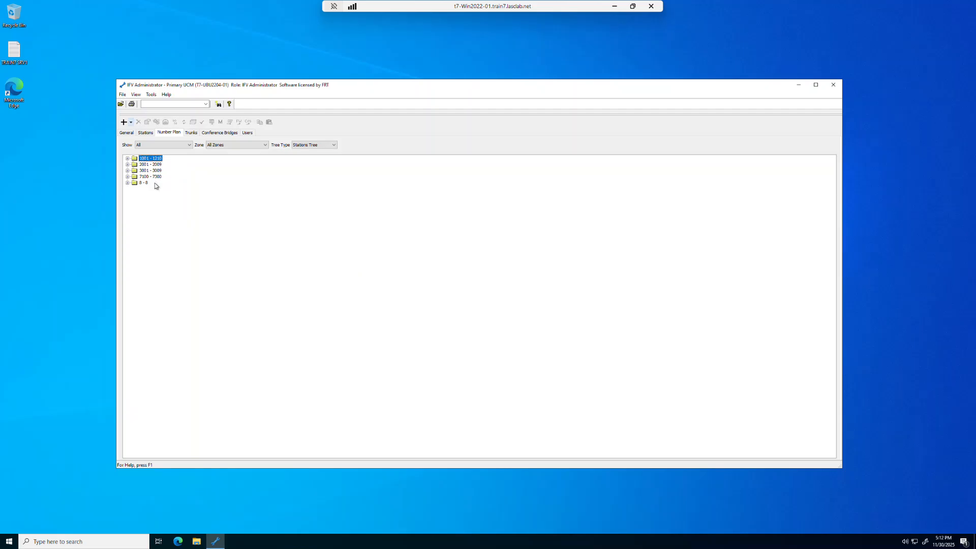